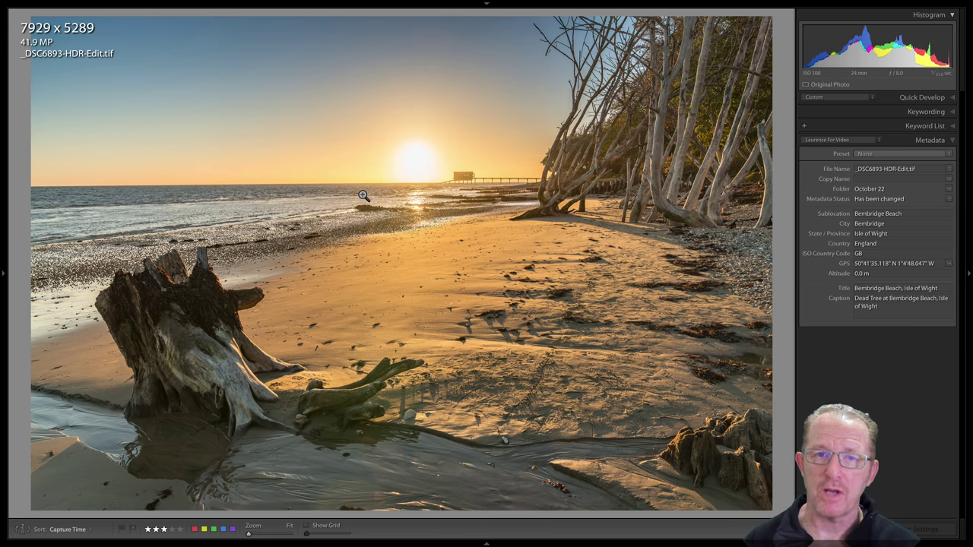
# - Switch from Lightroom Classic to Chrome's Twitter image size requirements page
pyautogui.press('super+Tab')
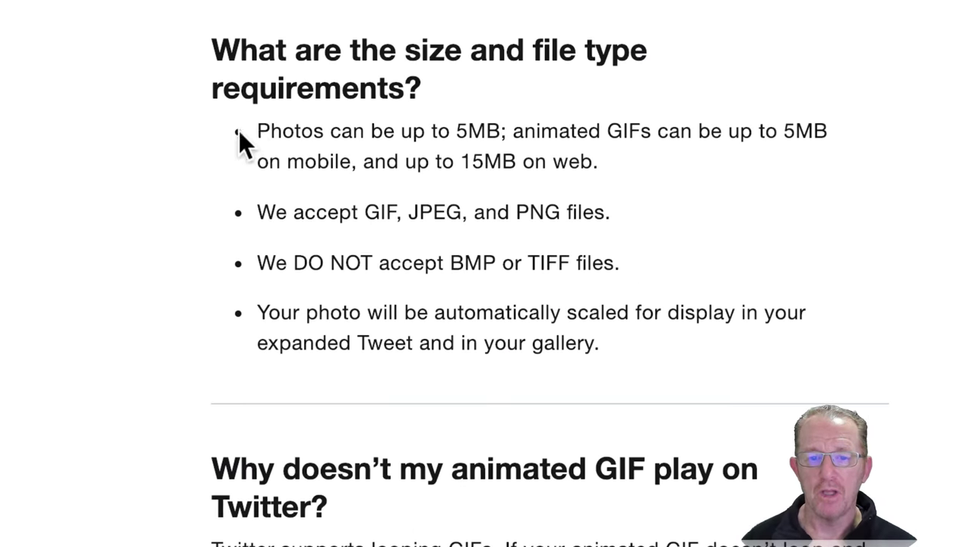
# - Review Twitter's 5MB photo limit, 15MB web GIF limit and accepted file formats
pyautogui.click(255, 129)
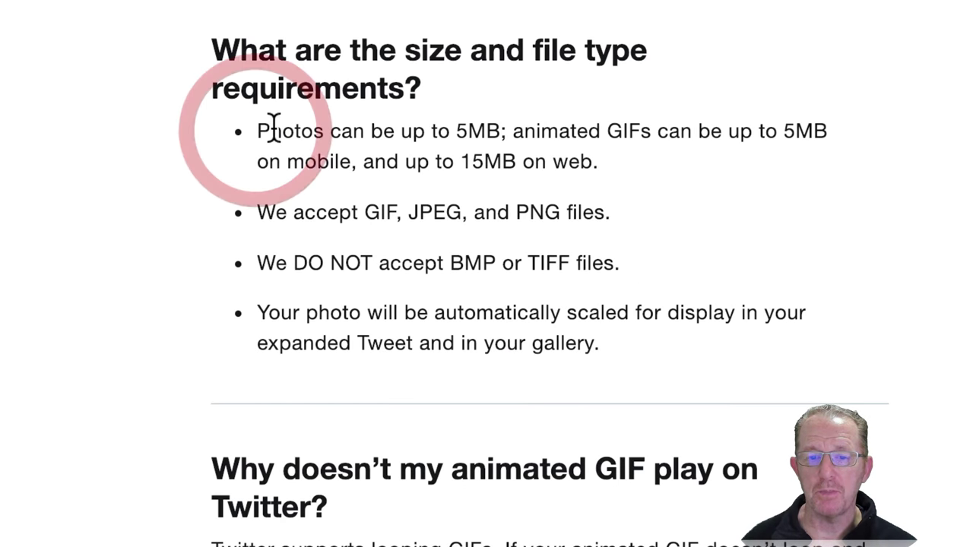
pyautogui.click(453, 130)
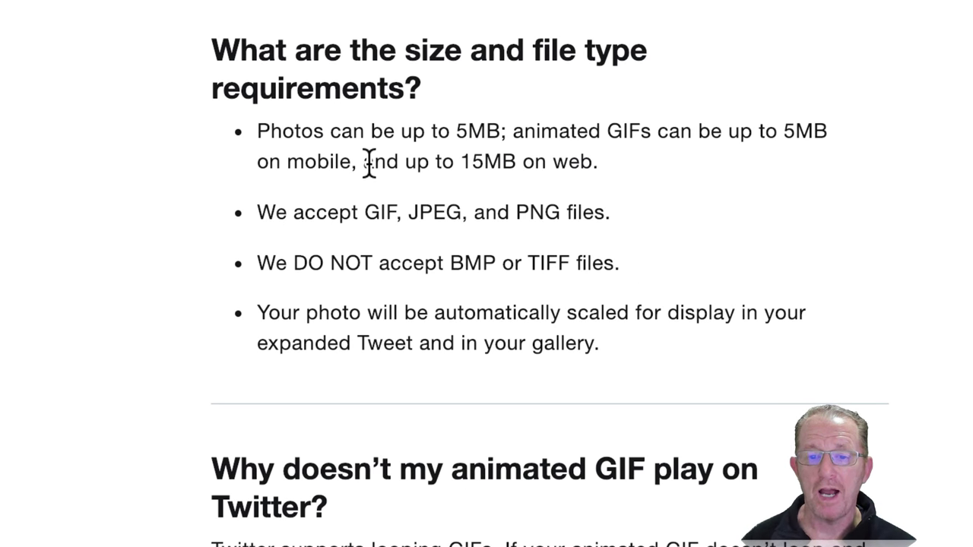
pyautogui.moveTo(364, 161); pyautogui.dragTo(626, 166)
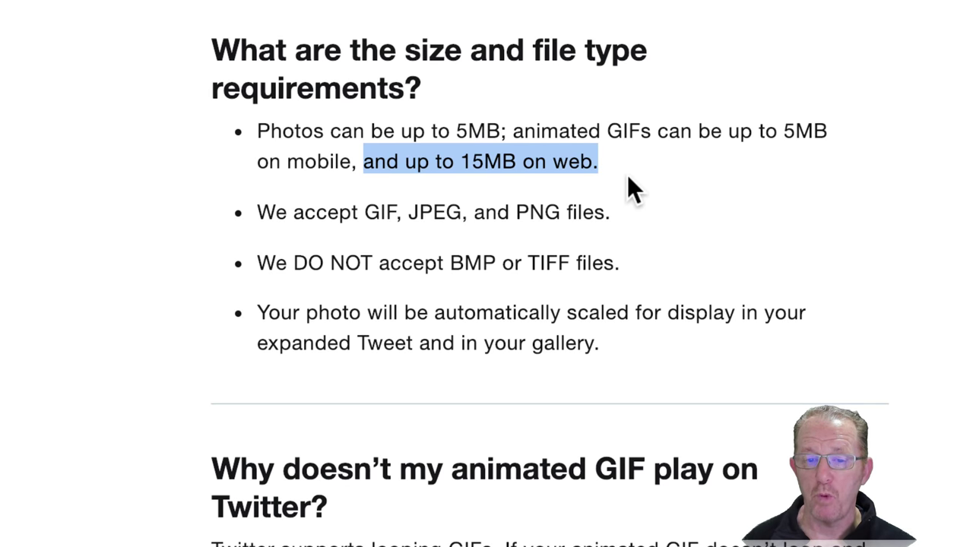
pyautogui.click(637, 188)
pyautogui.click(421, 208)
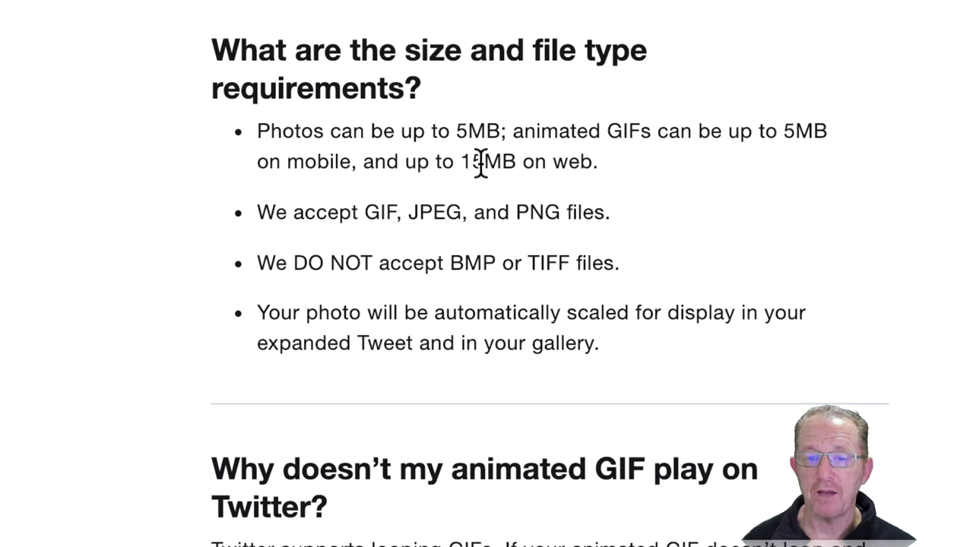
pyautogui.click(480, 163)
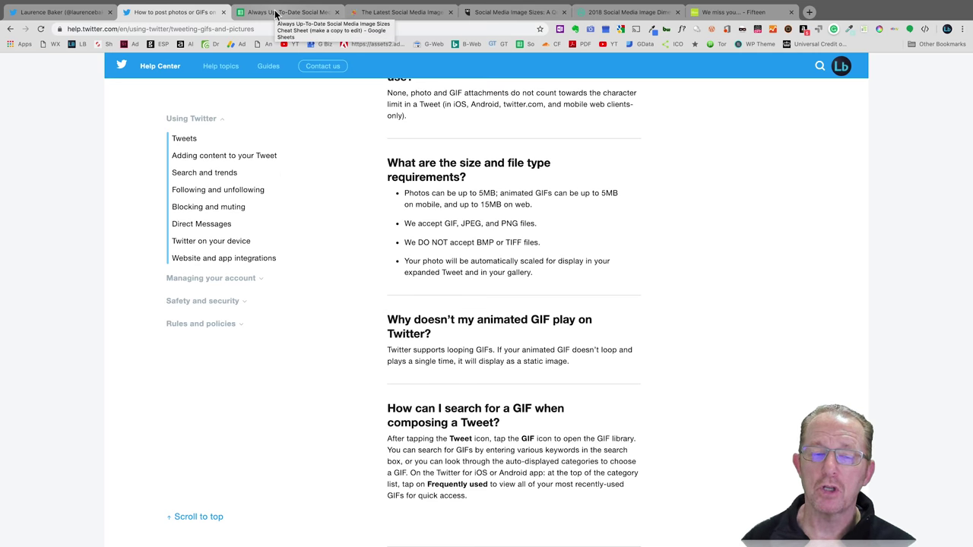
pyautogui.click(276, 14)
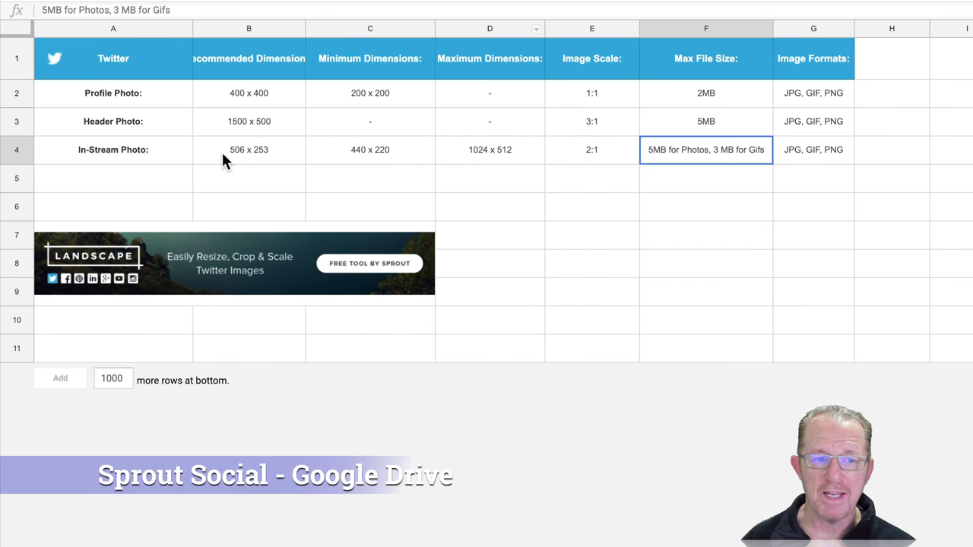
pyautogui.click(221, 149)
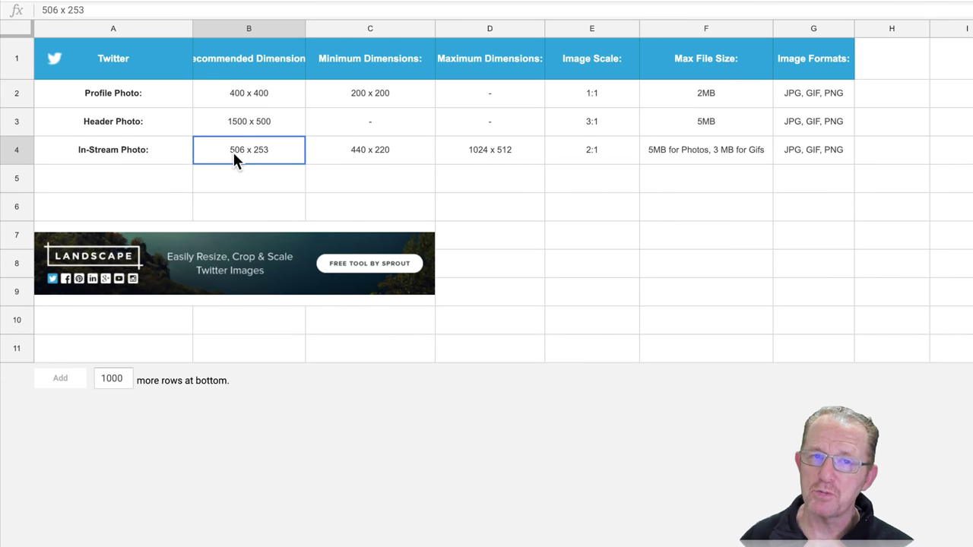
pyautogui.click(338, 162)
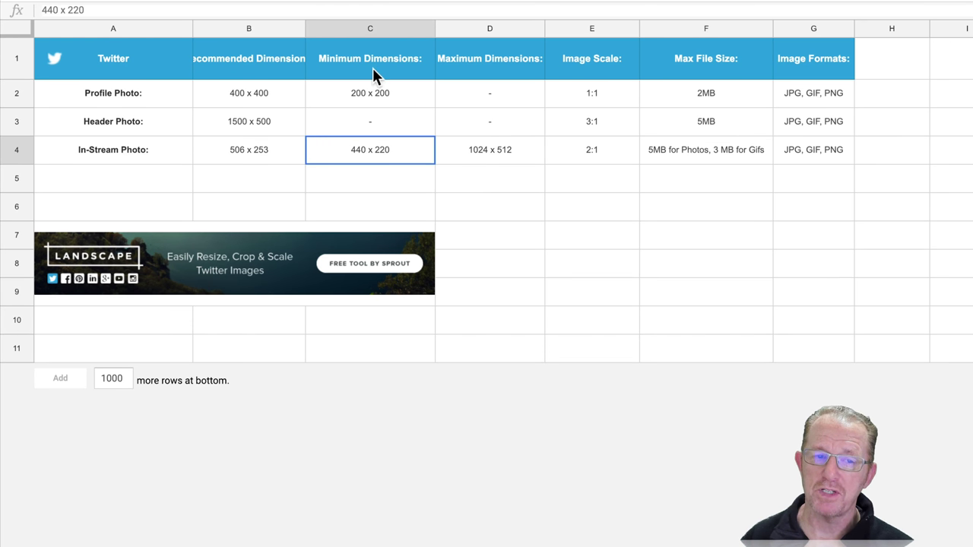
pyautogui.click(373, 68)
pyautogui.click(373, 149)
pyautogui.click(476, 150)
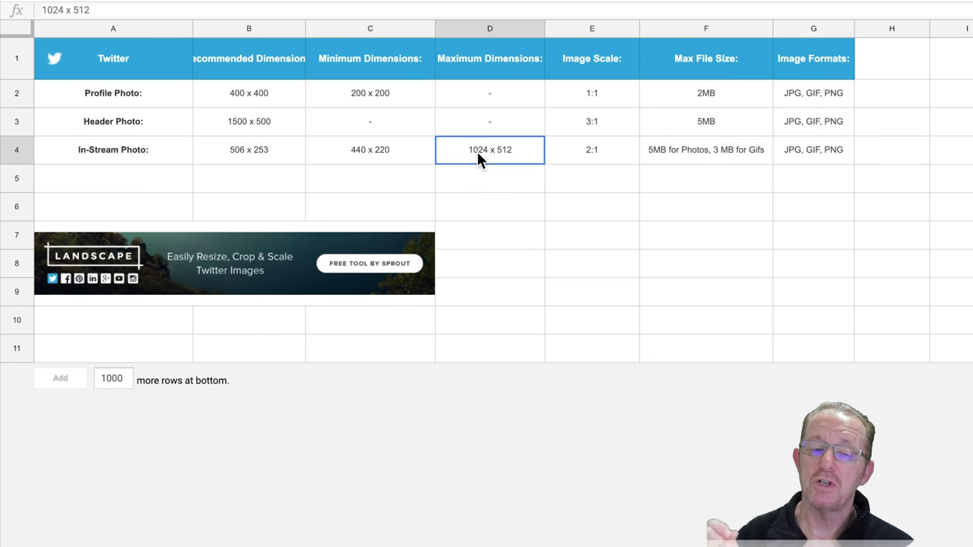
# - Compare the 506 x 253 in-stream size with the 2:1 scale, then return to Lightroom
pyautogui.click(570, 152)
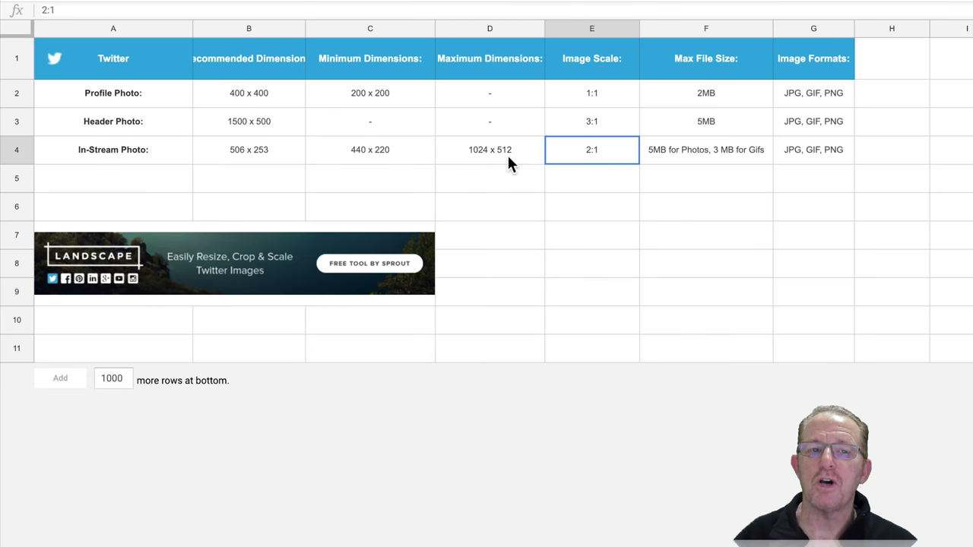
pyautogui.click(232, 150)
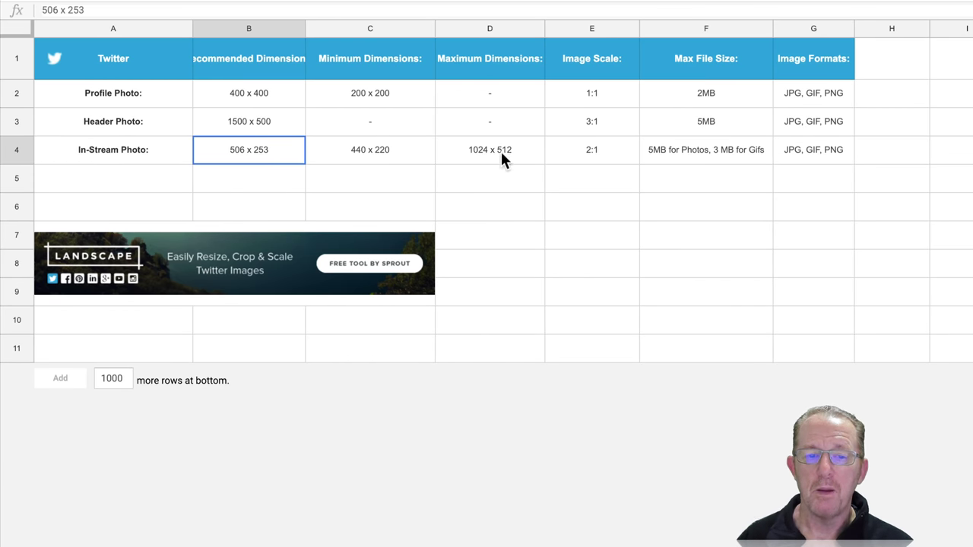
pyautogui.click(587, 155)
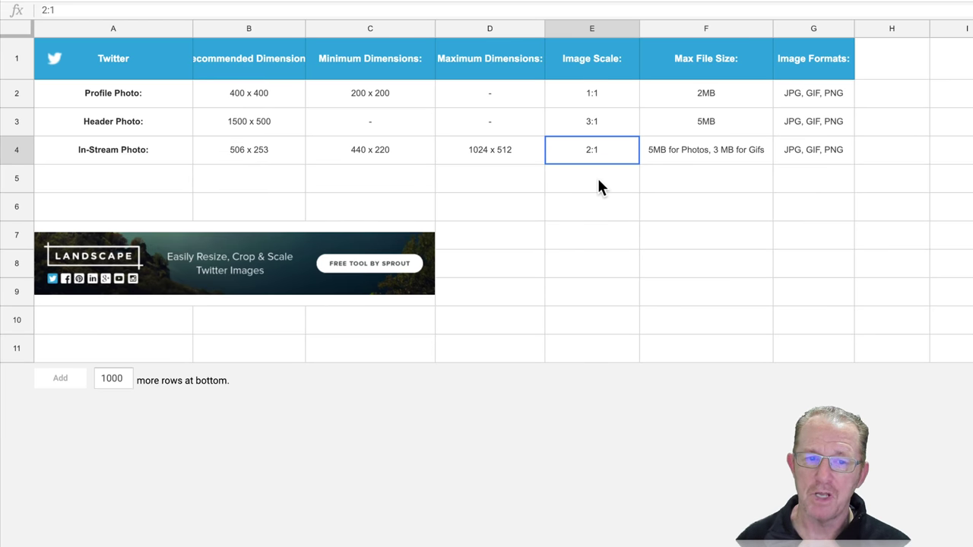
pyautogui.press('super+Tab')
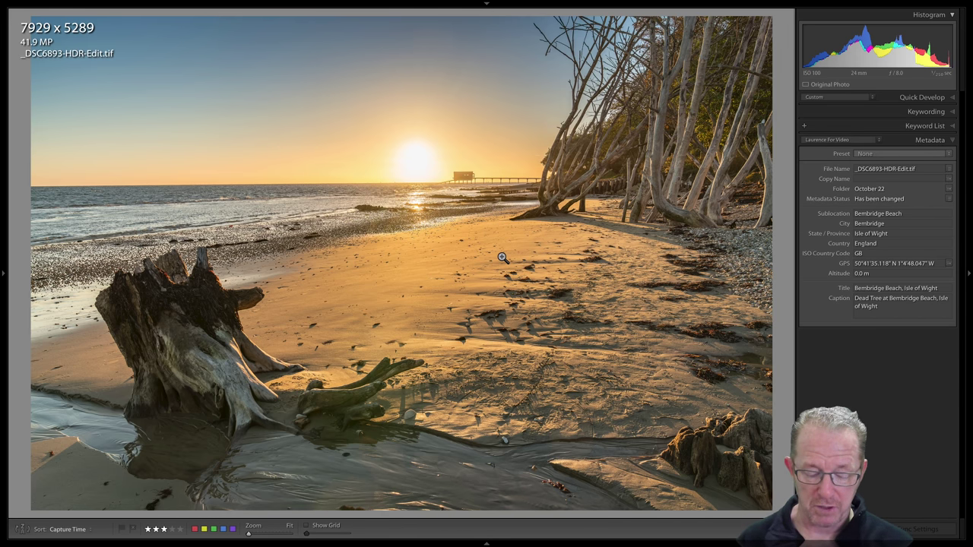
# - In Develop, try a custom 2 x 1 crop on the beach photo, then reset to the original frame
pyautogui.press('d')
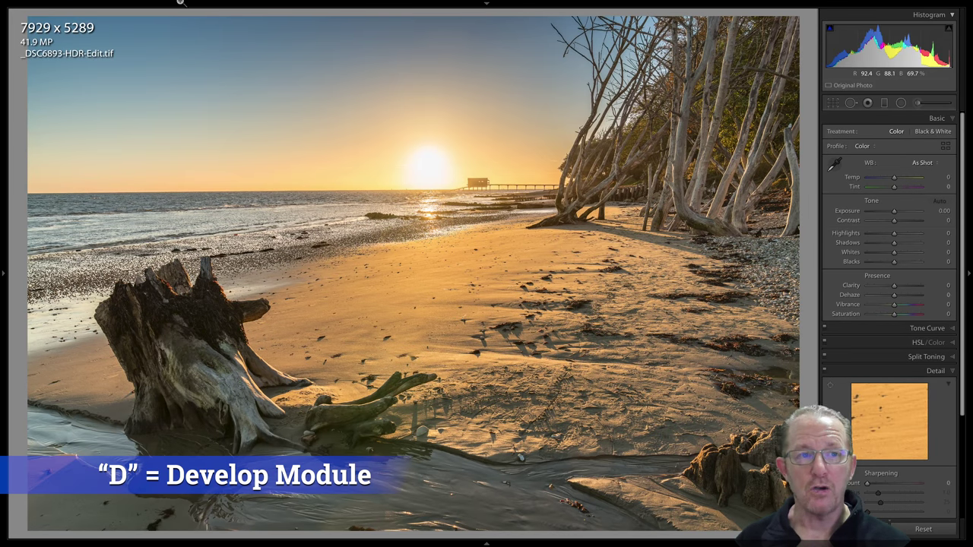
pyautogui.click(211, 6)
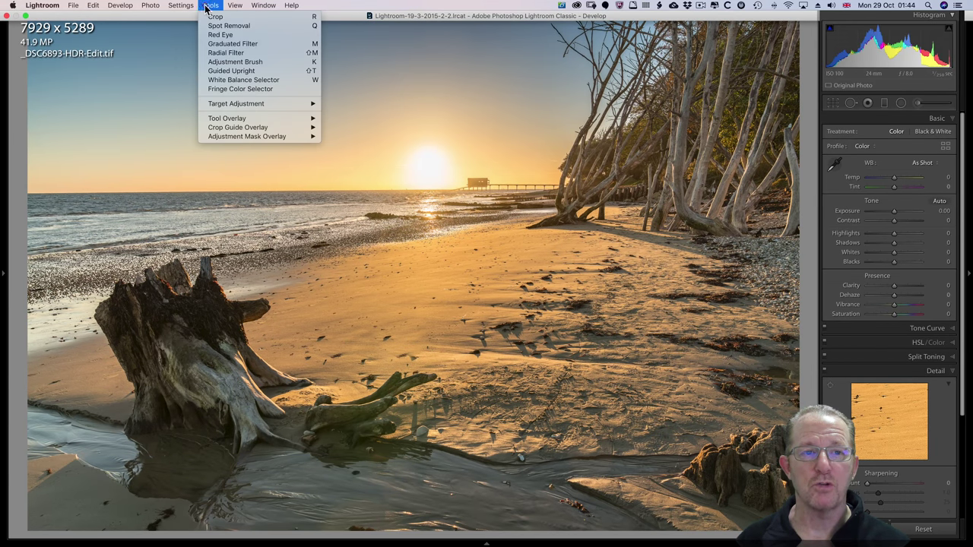
pyautogui.click(214, 17)
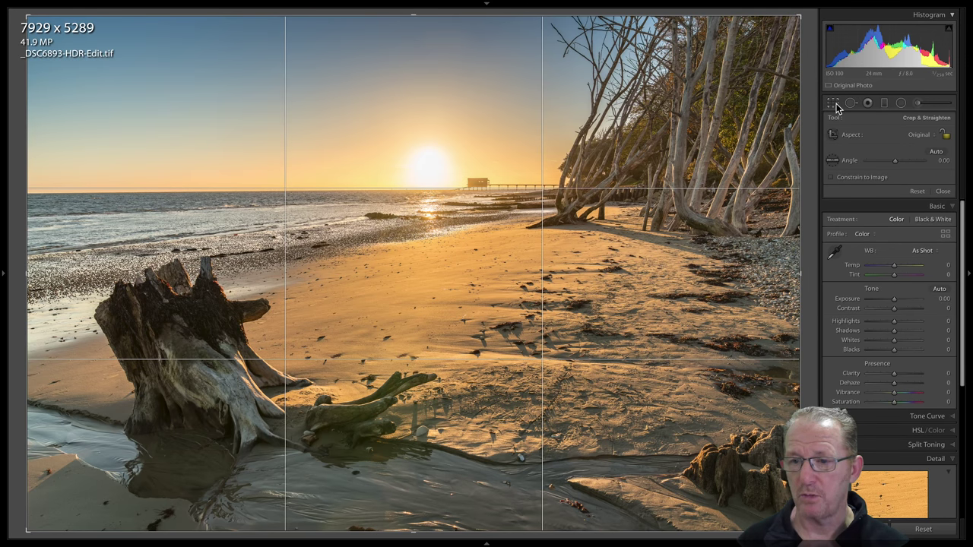
pyautogui.click(922, 135)
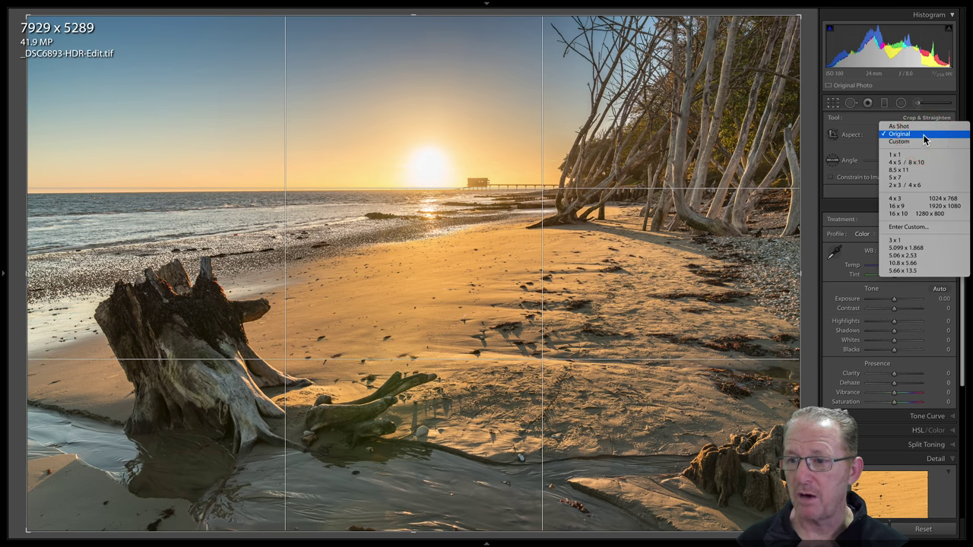
pyautogui.click(913, 227)
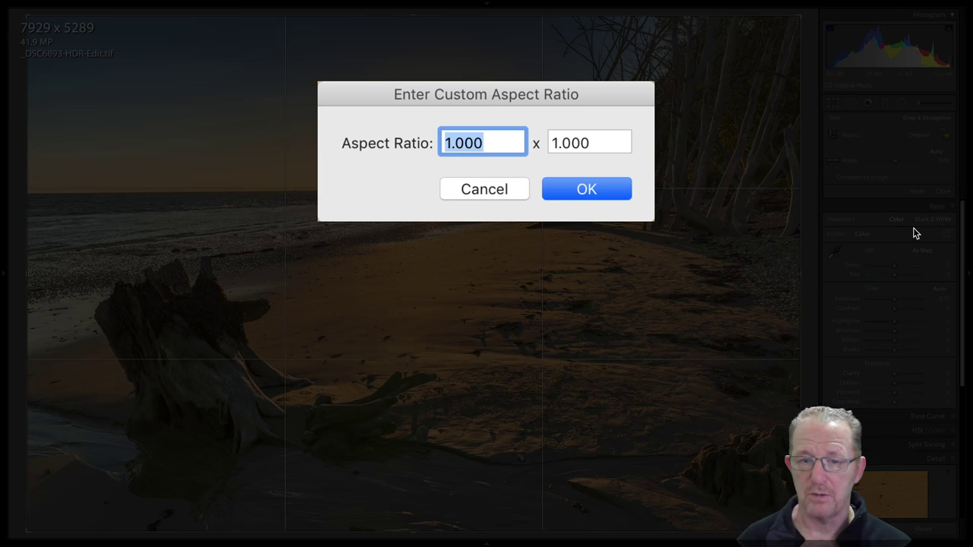
pyautogui.write('2')
pyautogui.press('Tab')
pyautogui.write('1')
pyautogui.press('Return')
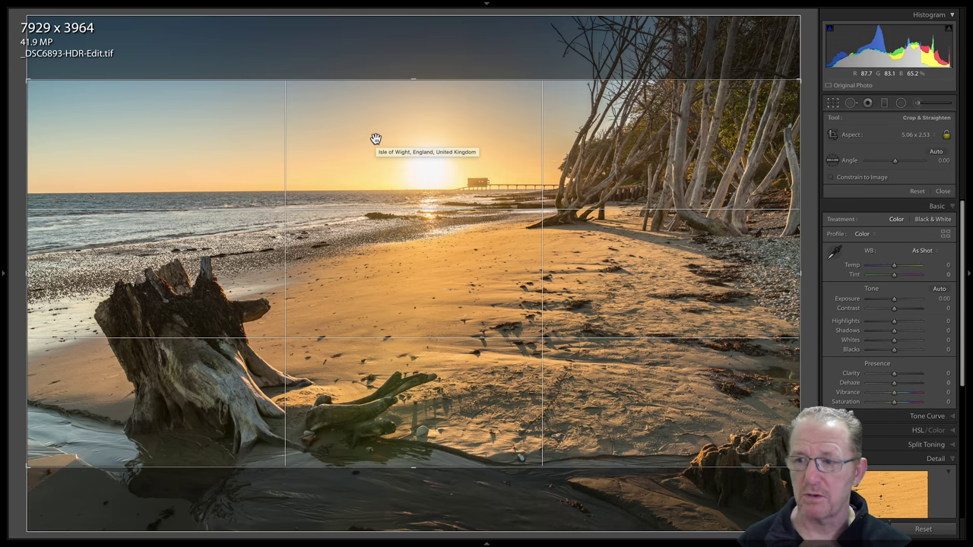
pyautogui.click(917, 190)
pyautogui.click(940, 193)
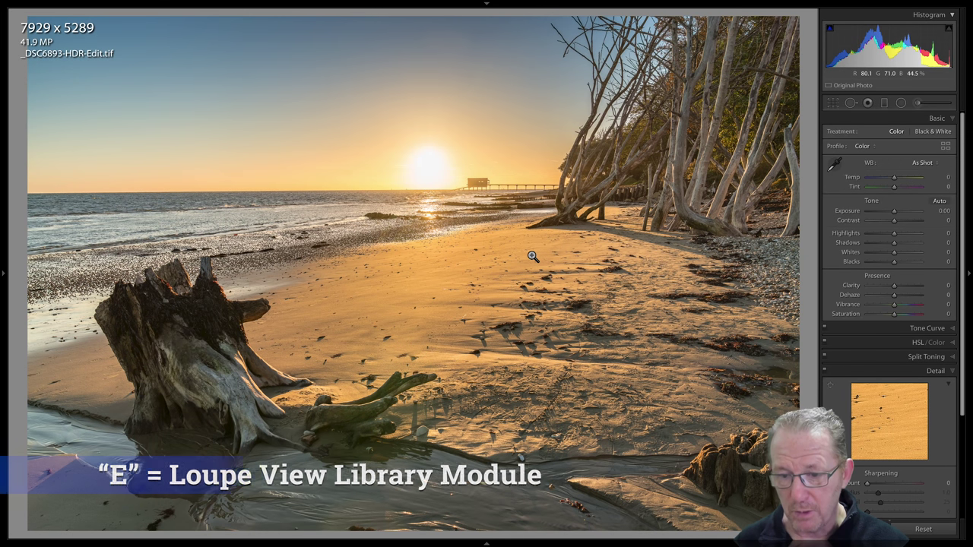
# - Open the Export dialog from the Library loupe and load the Twitter Photo user preset
pyautogui.press('e')
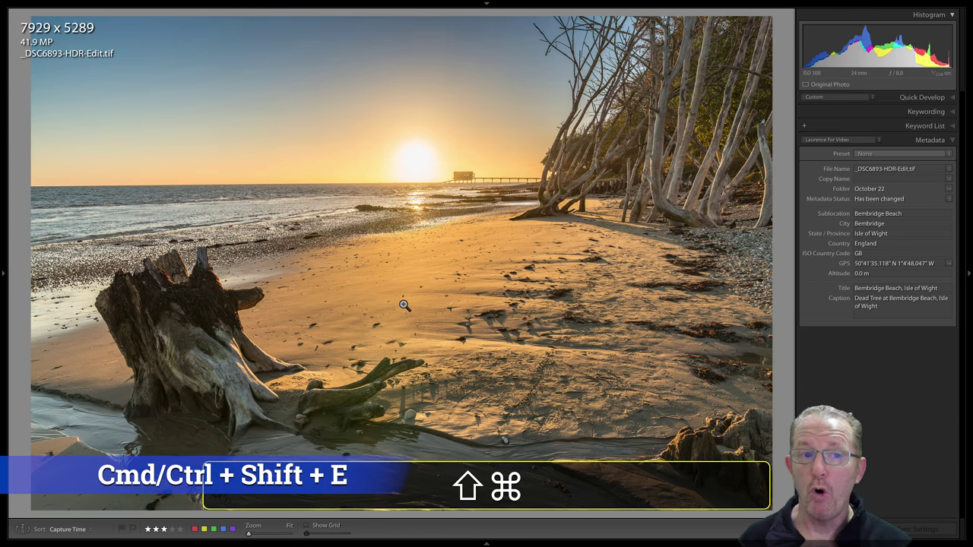
pyautogui.press('super+shift+e')
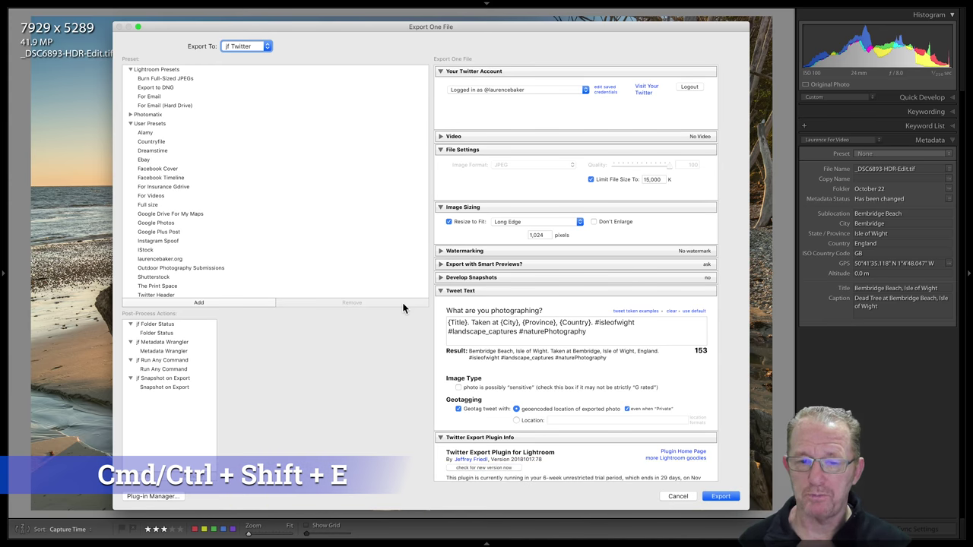
pyautogui.scroll(-3, 175, 243)
pyautogui.click(156, 275)
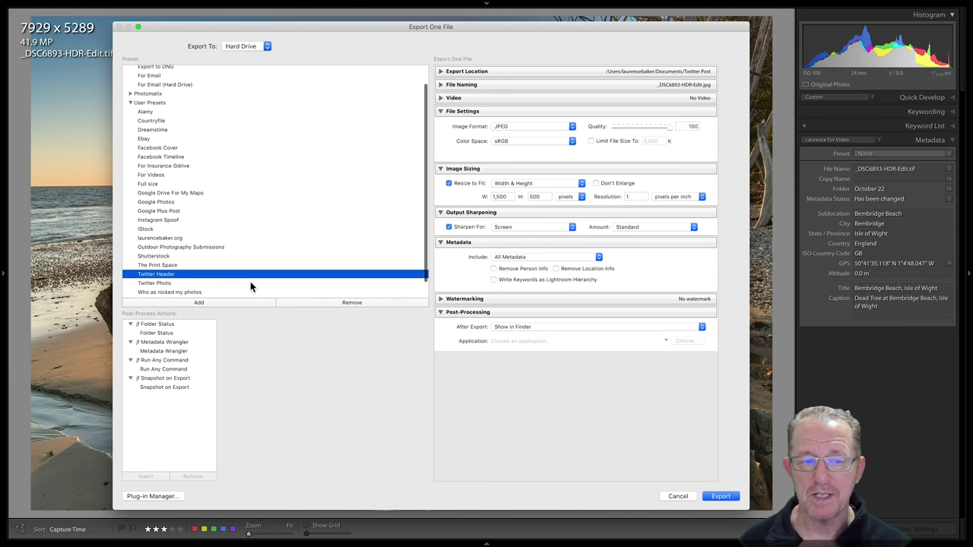
pyautogui.click(150, 283)
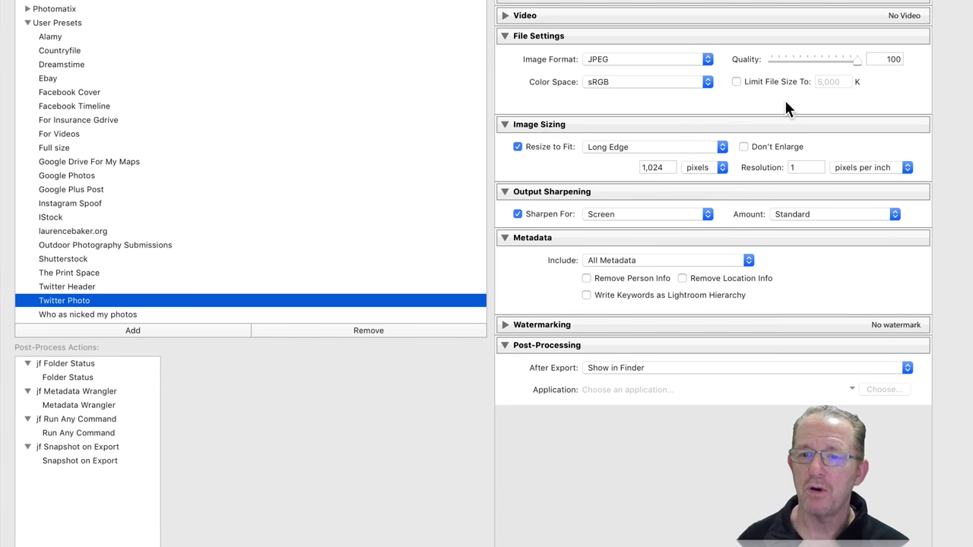
# - Drag the JPEG Quality slider down until it reads 83
pyautogui.click(847, 60)
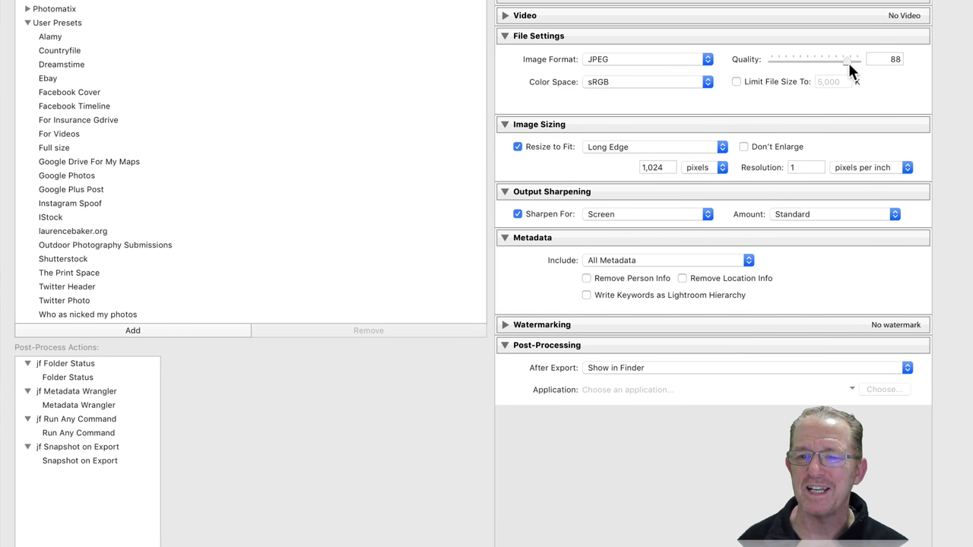
pyautogui.click(843, 59)
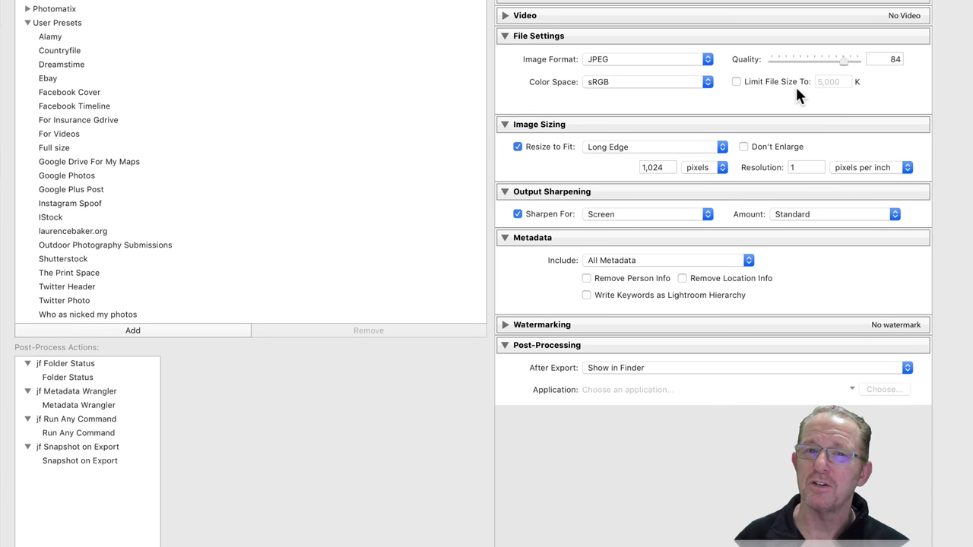
pyautogui.click(843, 60)
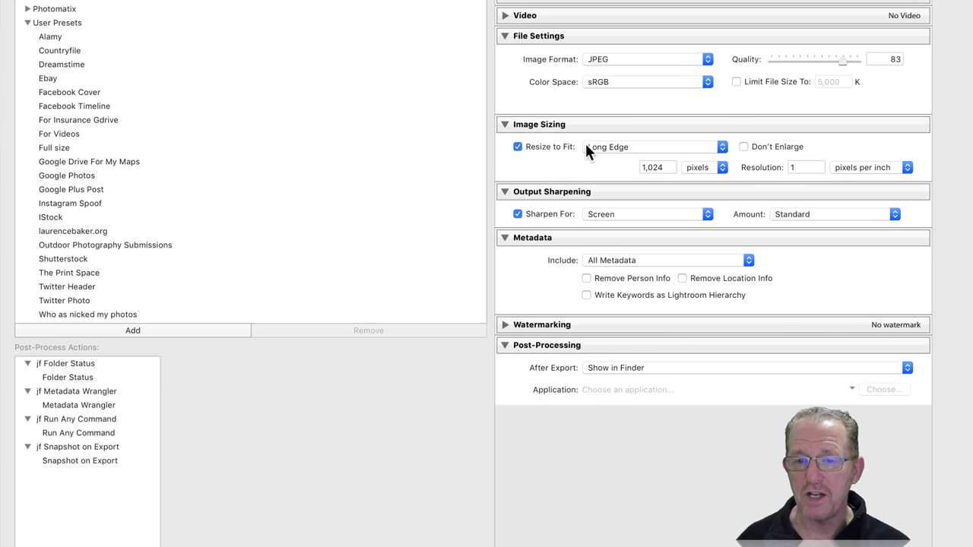
# - Keep Resize to Fit on Long Edge and tick Don't Enlarge
pyautogui.click(619, 147)
pyautogui.click(609, 125)
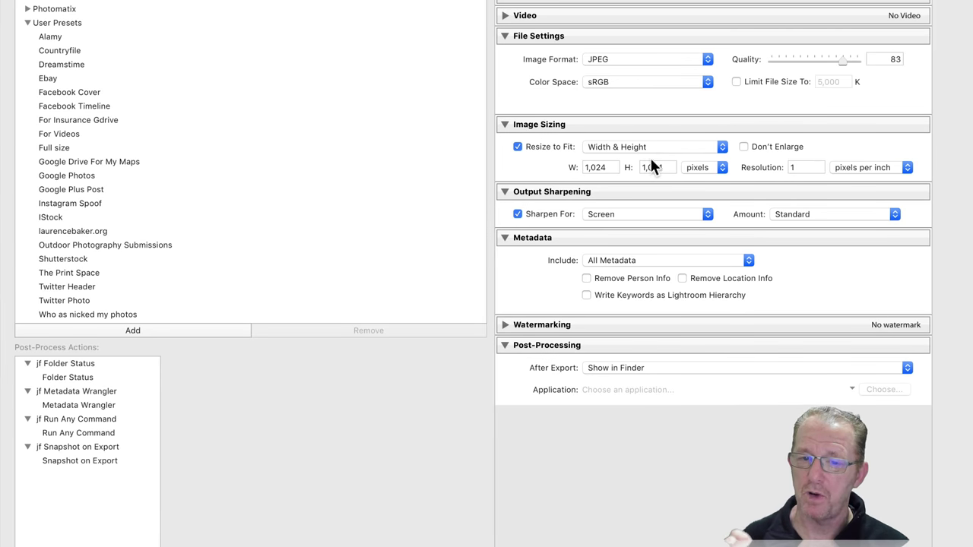
pyautogui.click(615, 146)
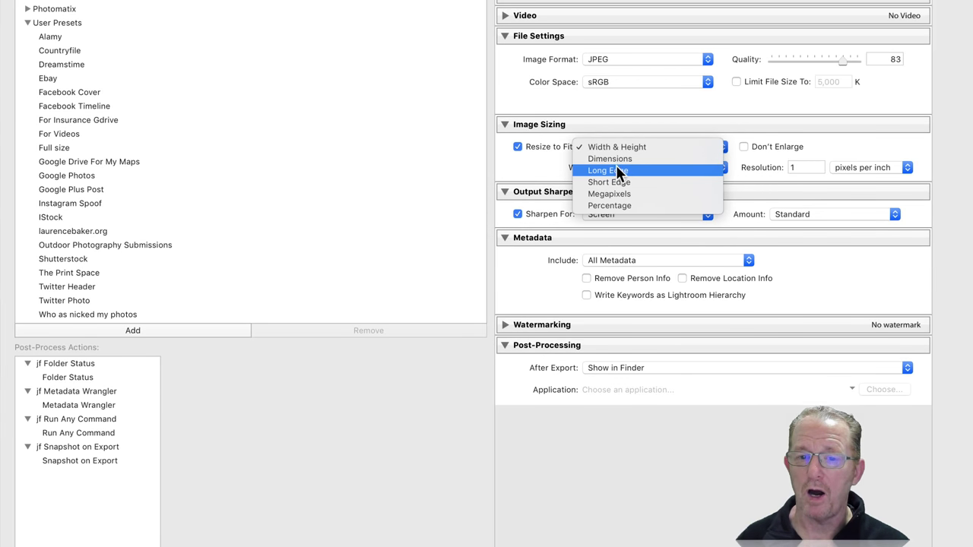
pyautogui.click(615, 169)
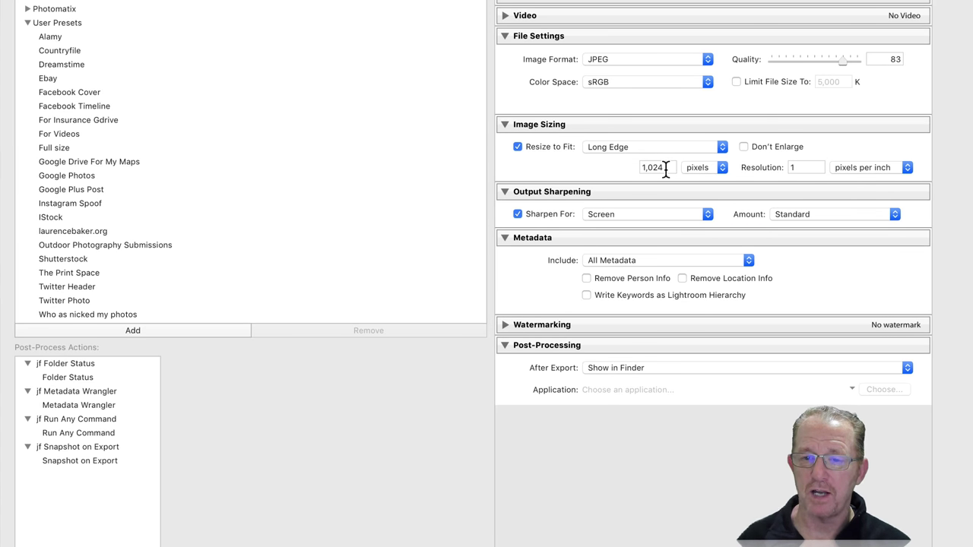
pyautogui.click(744, 147)
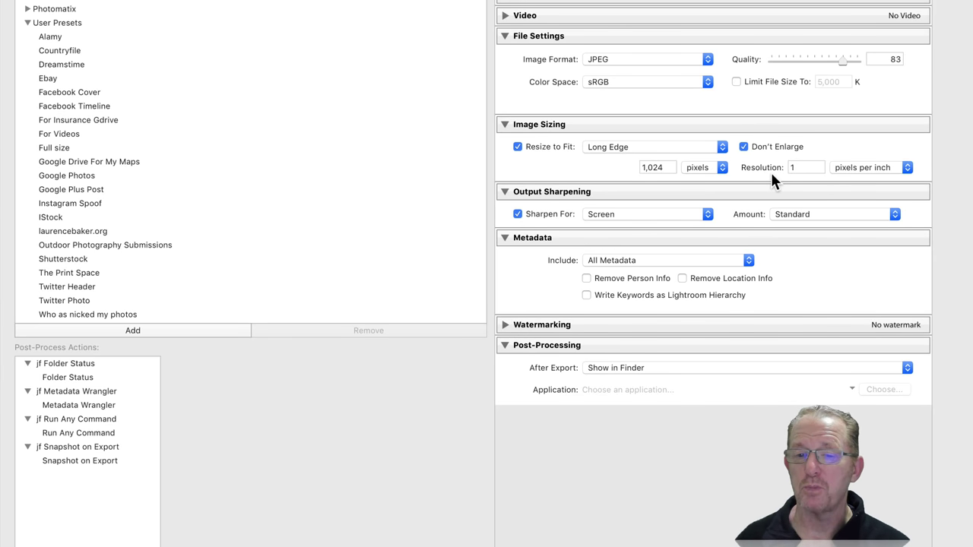
# - Toggle the size unit to inches and back to pixels, then select the resolution value
pyautogui.click(699, 169)
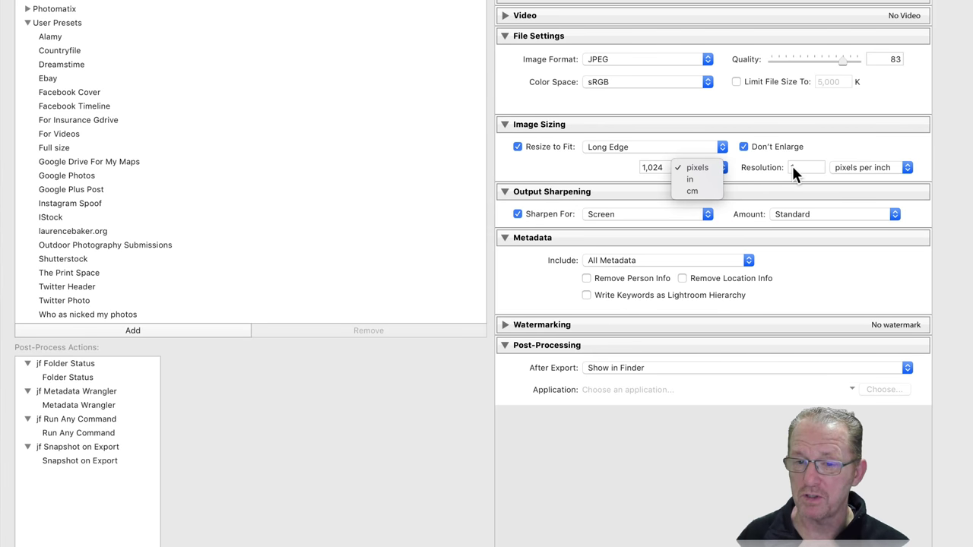
pyautogui.click(702, 179)
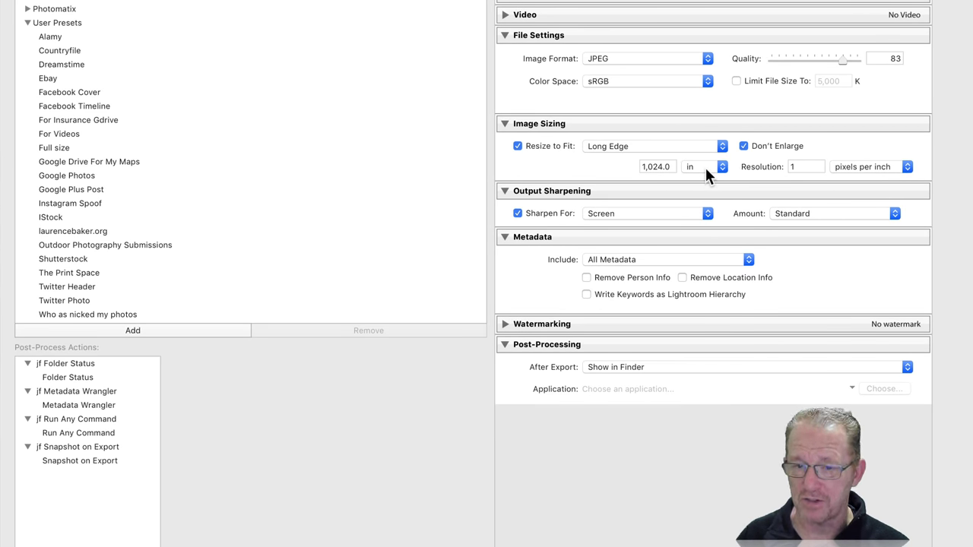
pyautogui.moveTo(705, 165); pyautogui.dragTo(705, 152)
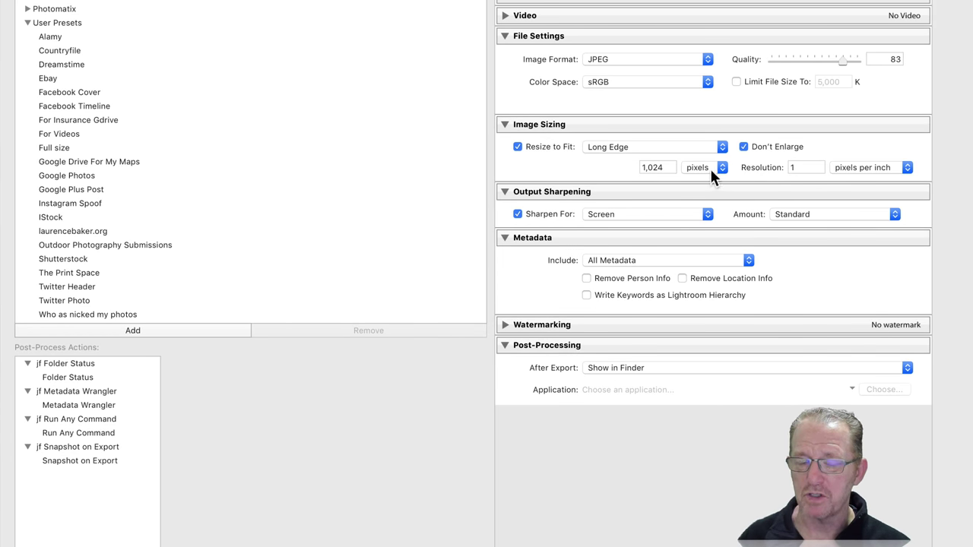
pyautogui.doubleClick(796, 167)
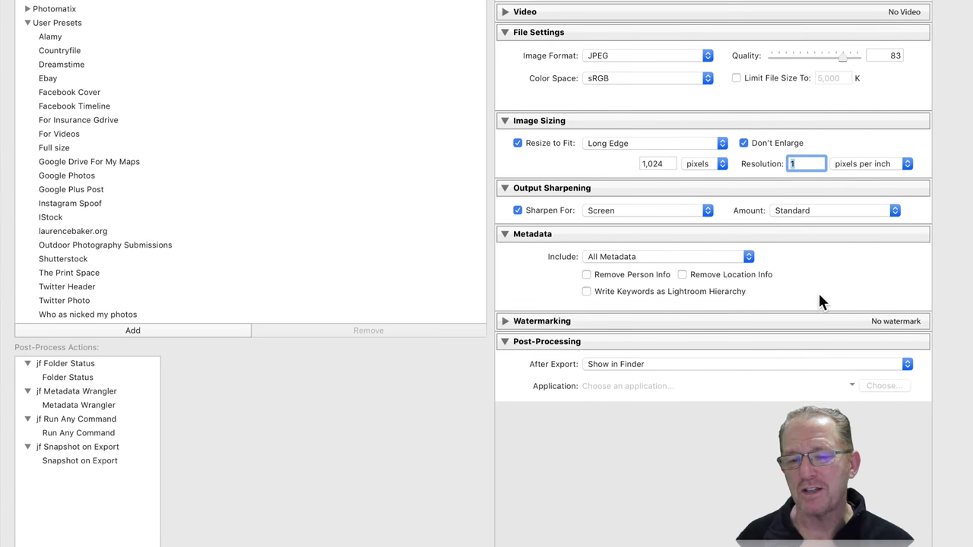
# - Set Metadata to Copyright Only and export the beach photo
pyautogui.click(712, 262)
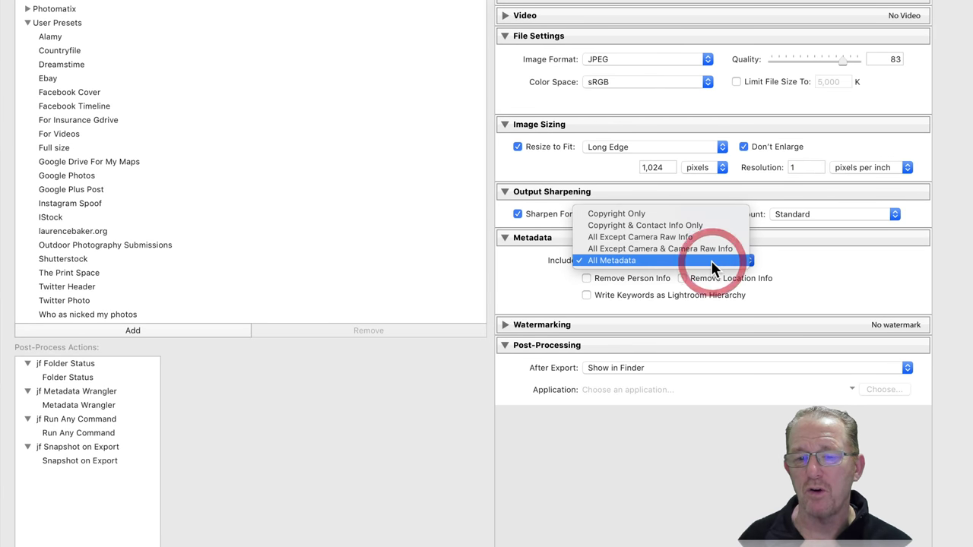
pyautogui.click(667, 215)
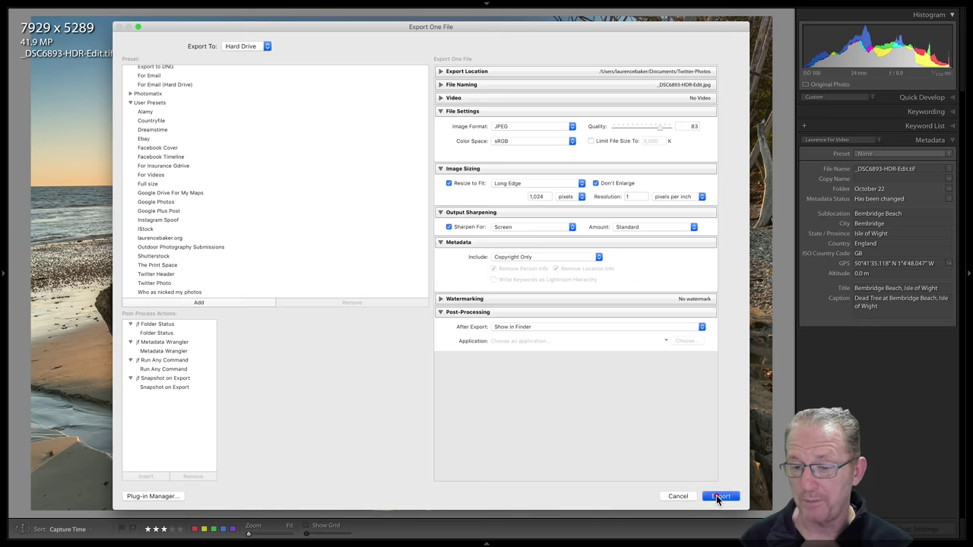
pyautogui.click(716, 495)
# - Overwrite the earlier export, switch to Finder, and open _DSC6893-HDR-Edit.jpg in Preview
pyautogui.click(483, 262)
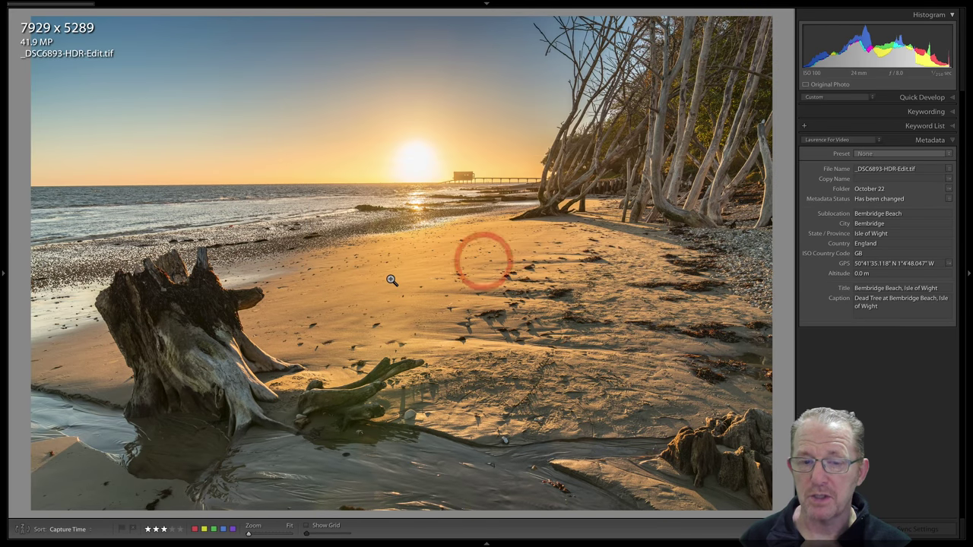
pyautogui.press('super')
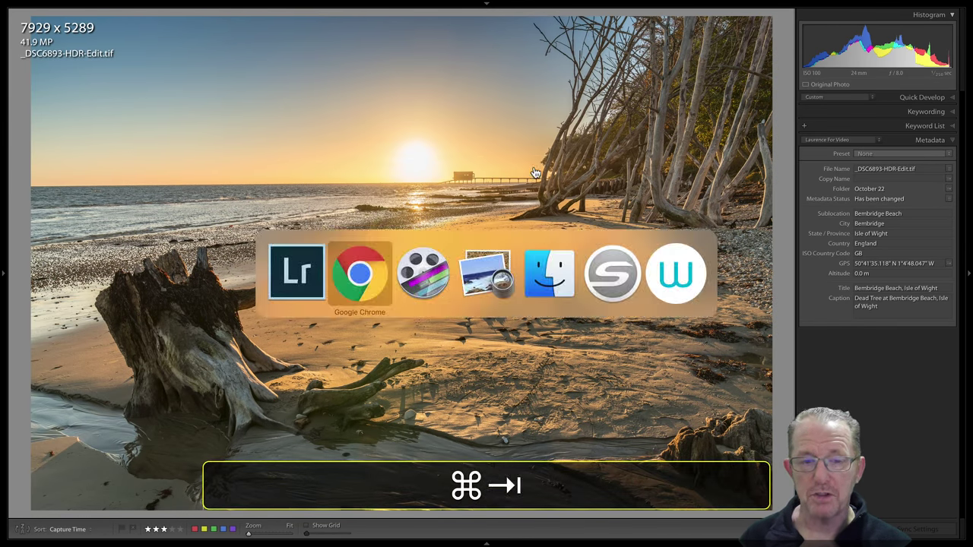
pyautogui.press('super+Tab')
pyautogui.press('super+Tab')
pyautogui.press('super+Tab')
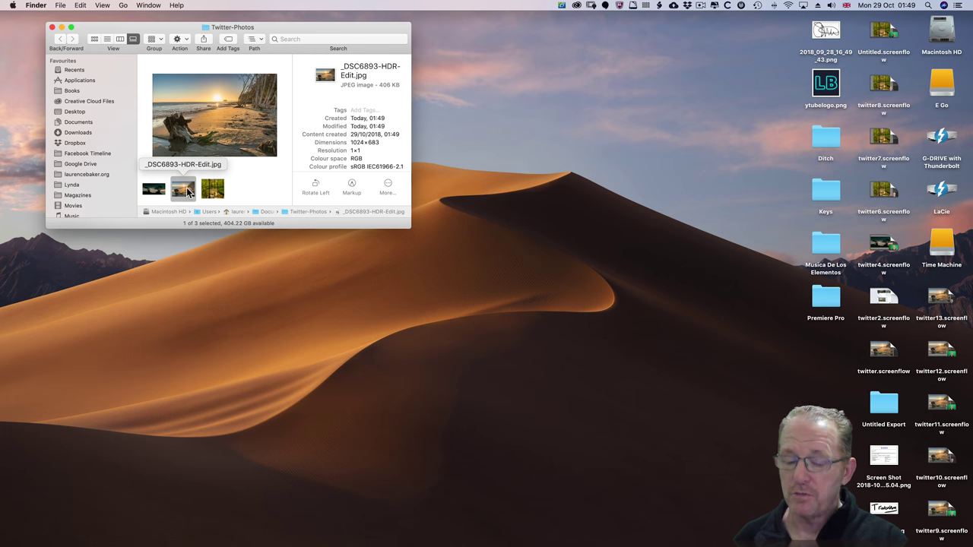
pyautogui.press('super+i')
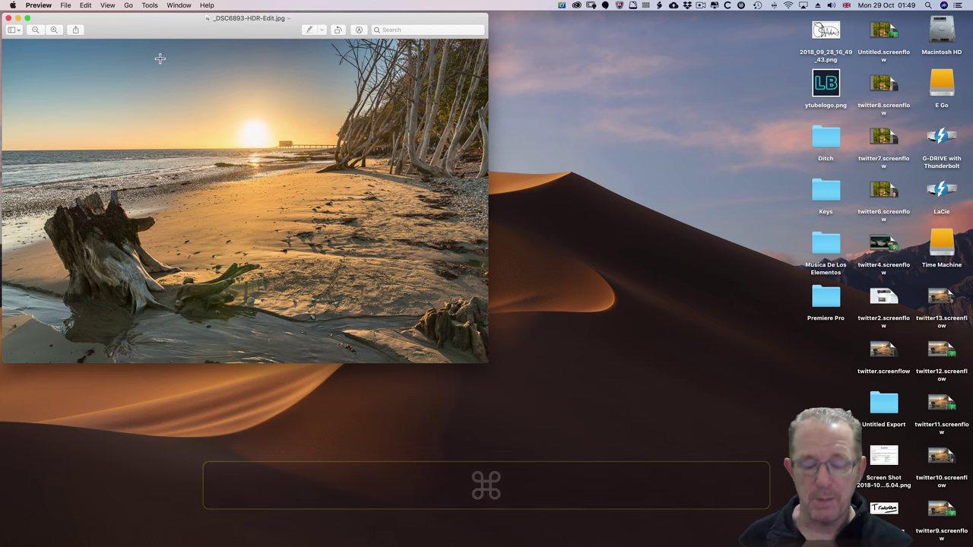
# - Show the image info and check its 1,024 x 683 pixel size and 1 DPI resolution
pyautogui.press('super+i')
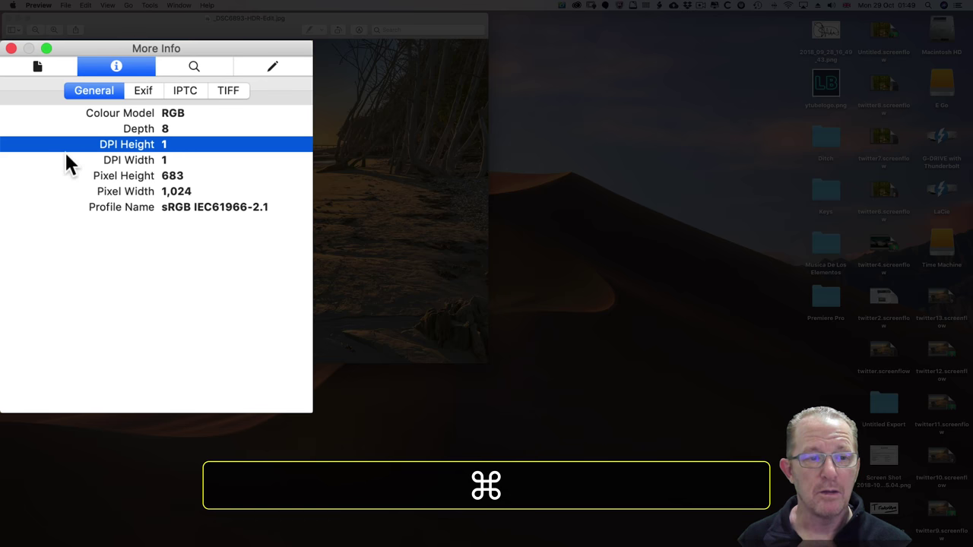
pyautogui.click(165, 188)
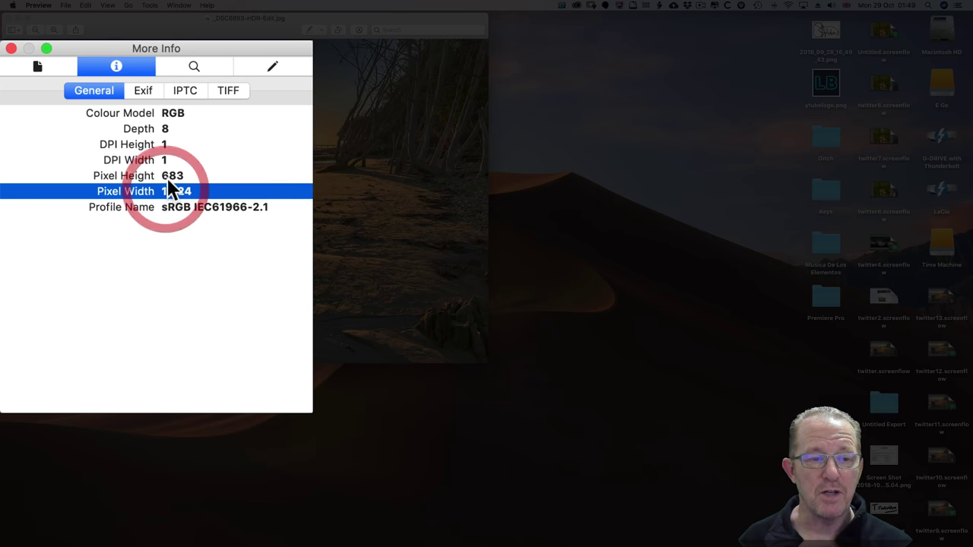
pyautogui.click(164, 175)
pyautogui.click(144, 160)
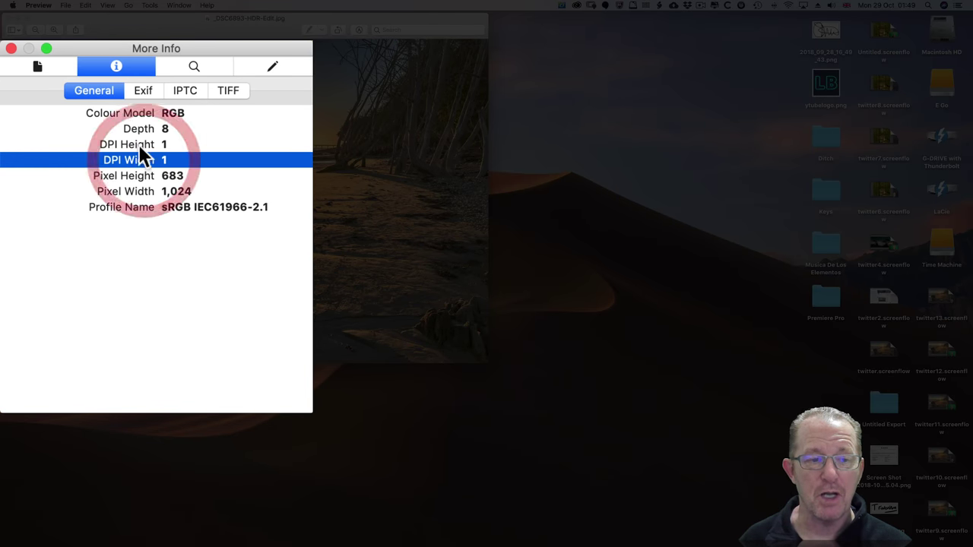
pyautogui.click(136, 143)
pyautogui.click(137, 156)
pyautogui.click(147, 146)
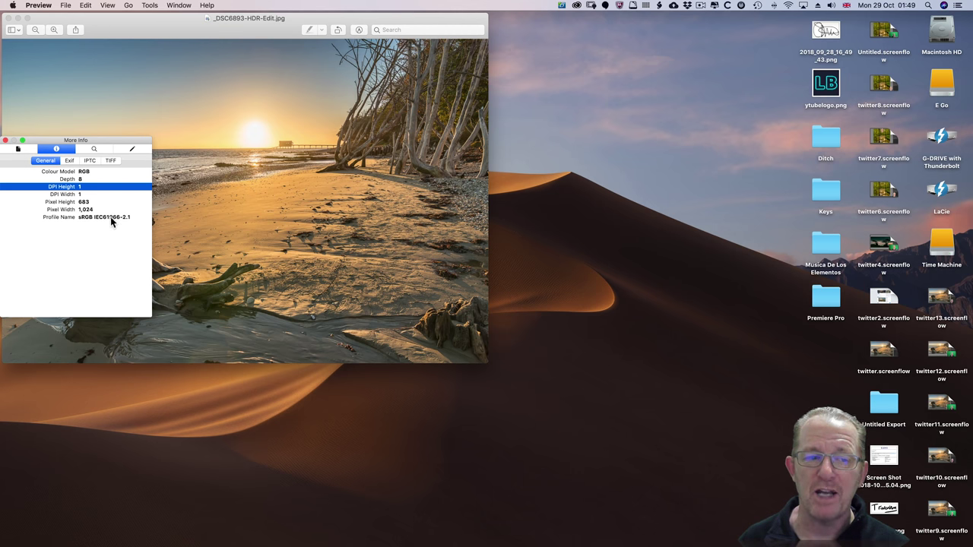
# - Close the info panel, check the current screen resolution, and move the photo window right
pyautogui.click(6, 141)
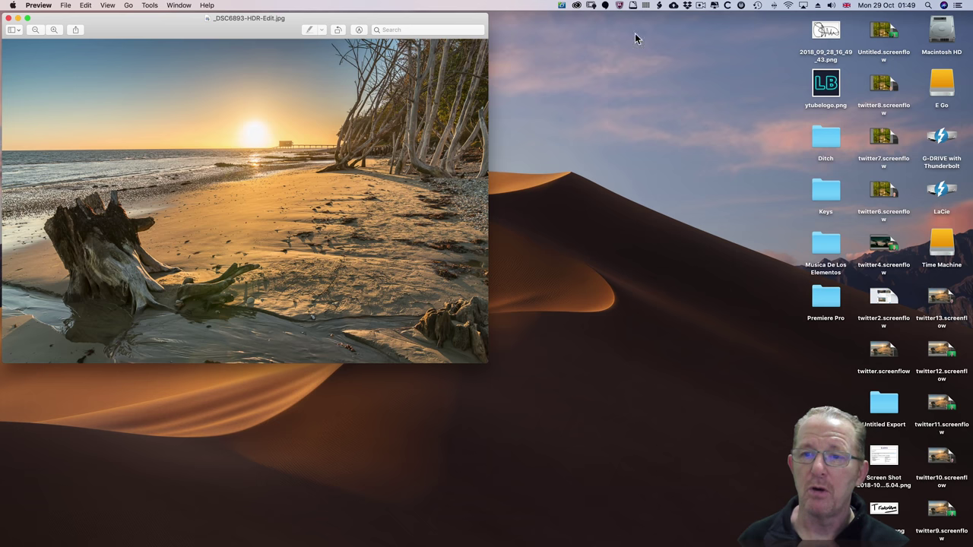
pyautogui.click(645, 6)
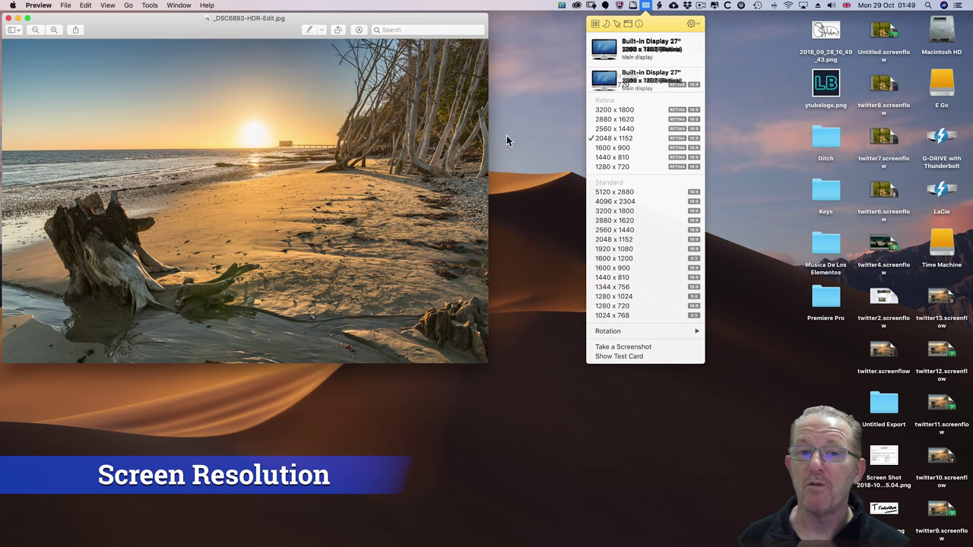
pyautogui.click(351, 130)
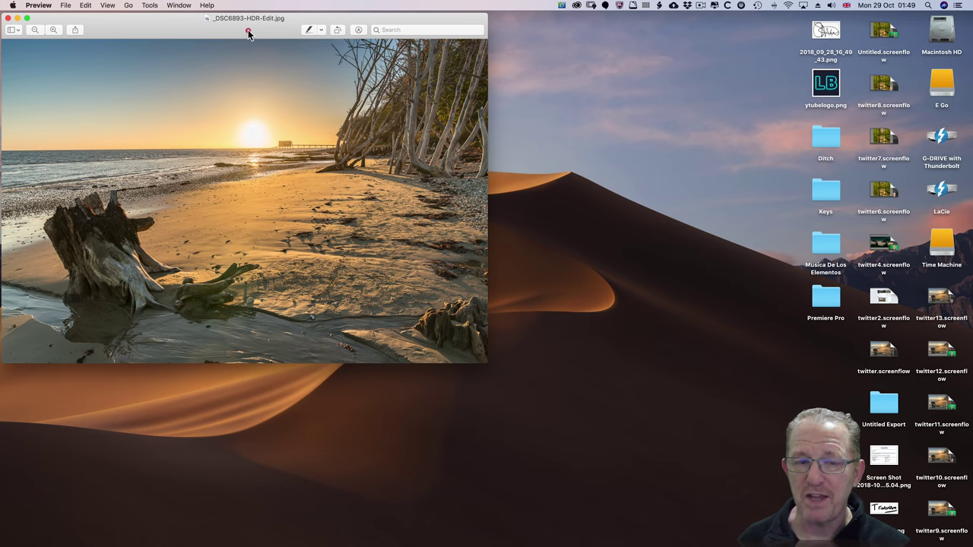
pyautogui.moveTo(248, 30)
pyautogui.mouseDown()
pyautogui.moveTo(712, 28)
pyautogui.moveTo(247, 29)
pyautogui.mouseUp()
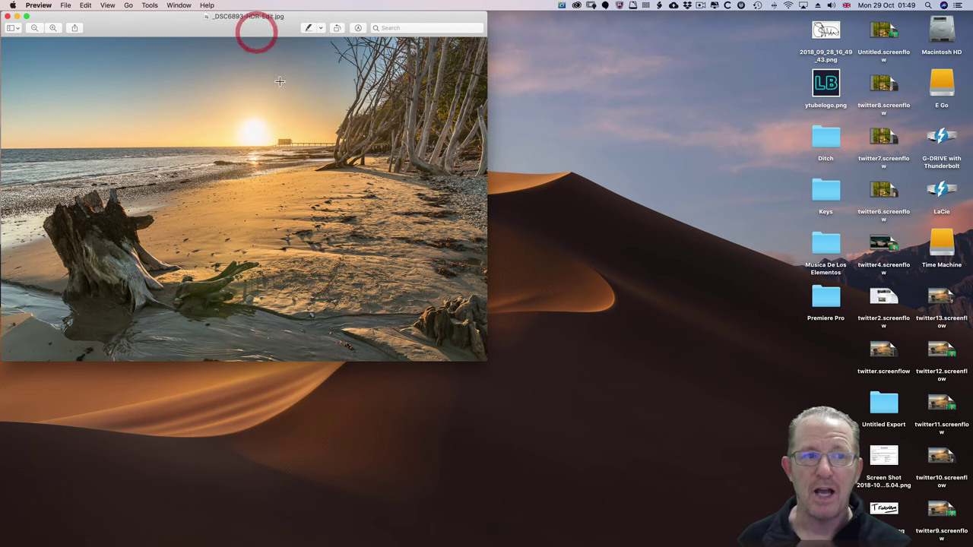
pyautogui.click(107, 5)
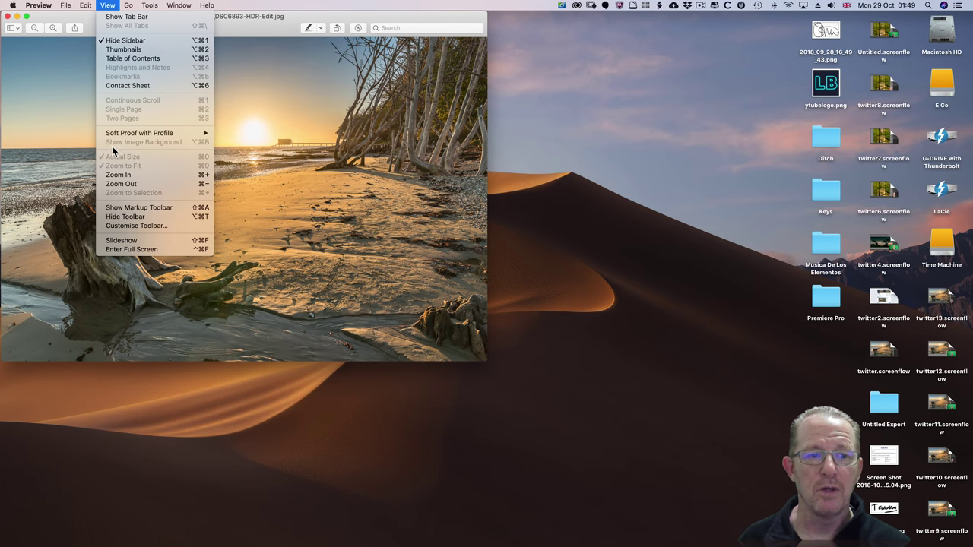
pyautogui.click(75, 124)
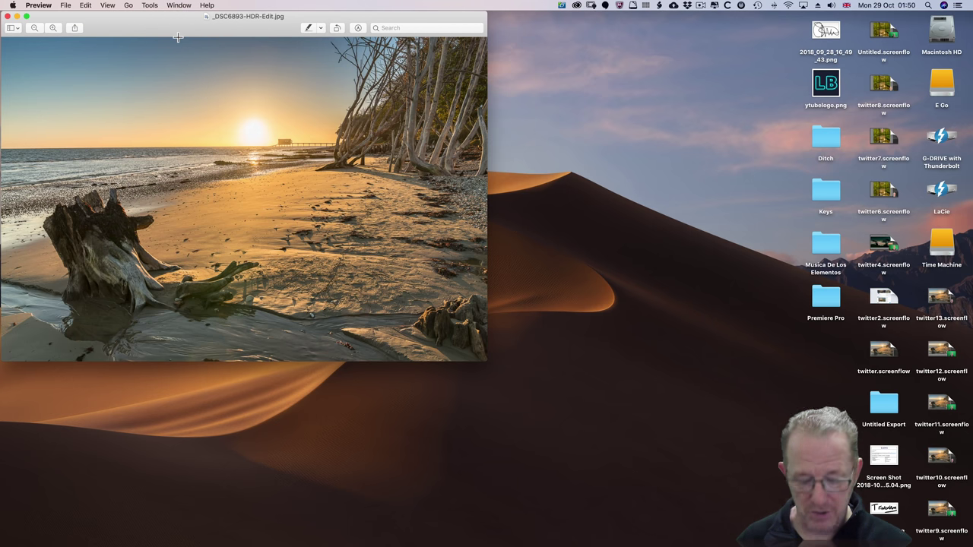
# - Confirm in the Inspector that the exported photo is 1,024 × 683 pixels, then open the resolution menu
pyautogui.press('super+i')
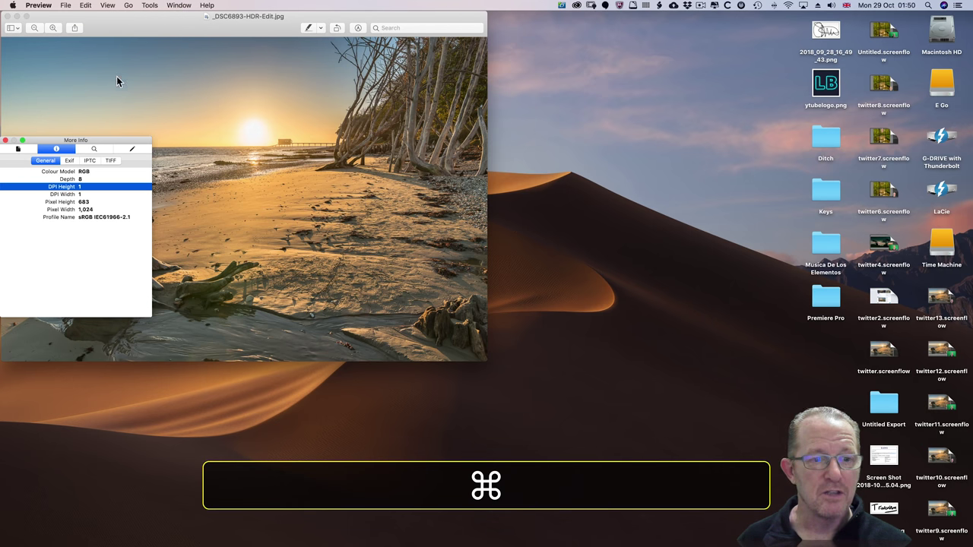
pyautogui.click(6, 140)
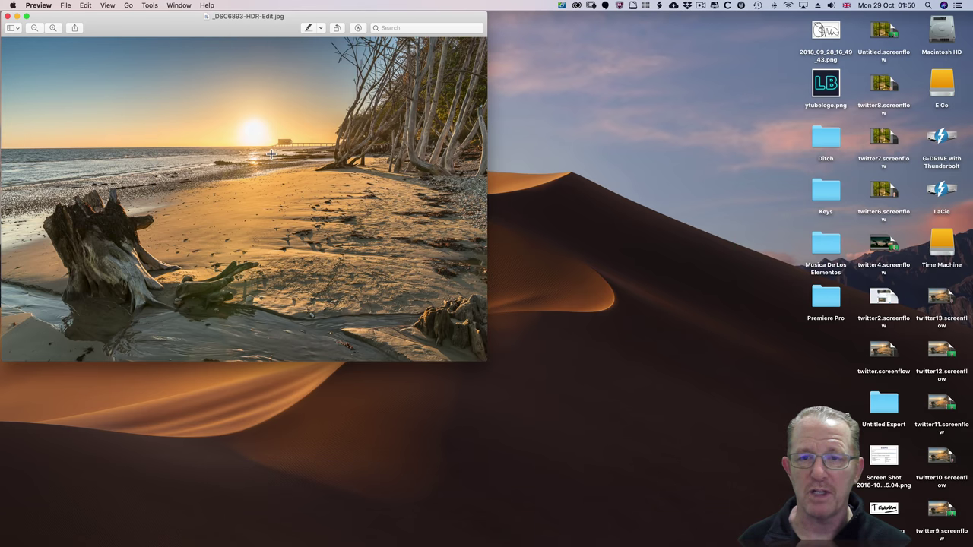
pyautogui.click(646, 6)
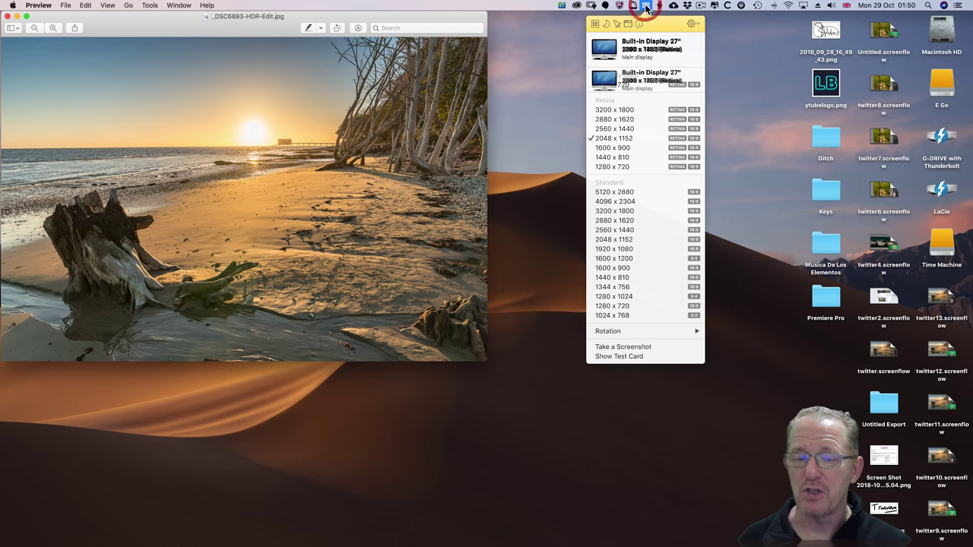
# - Switch the display to 3200 x 1800 and change the photo's zoom level
pyautogui.click(611, 111)
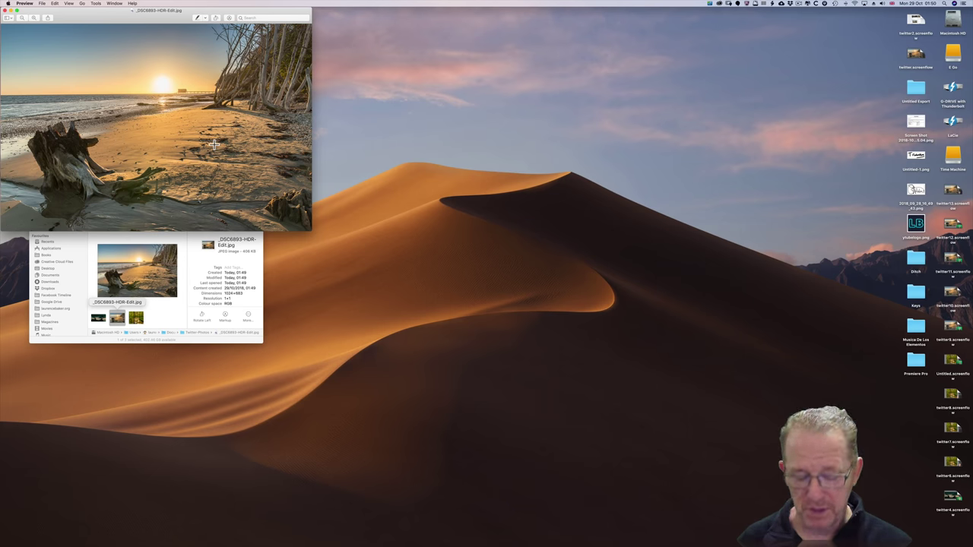
pyautogui.press('super')
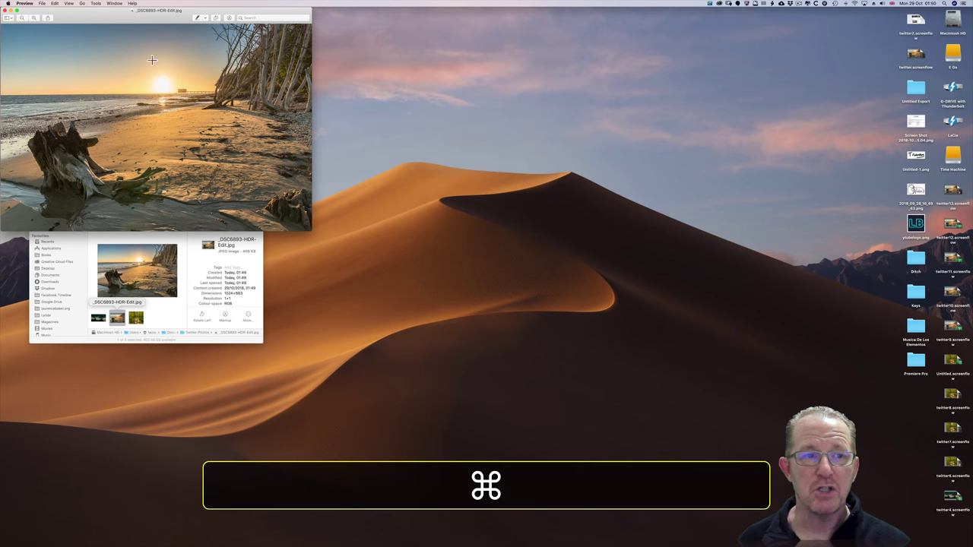
pyautogui.click(111, 9)
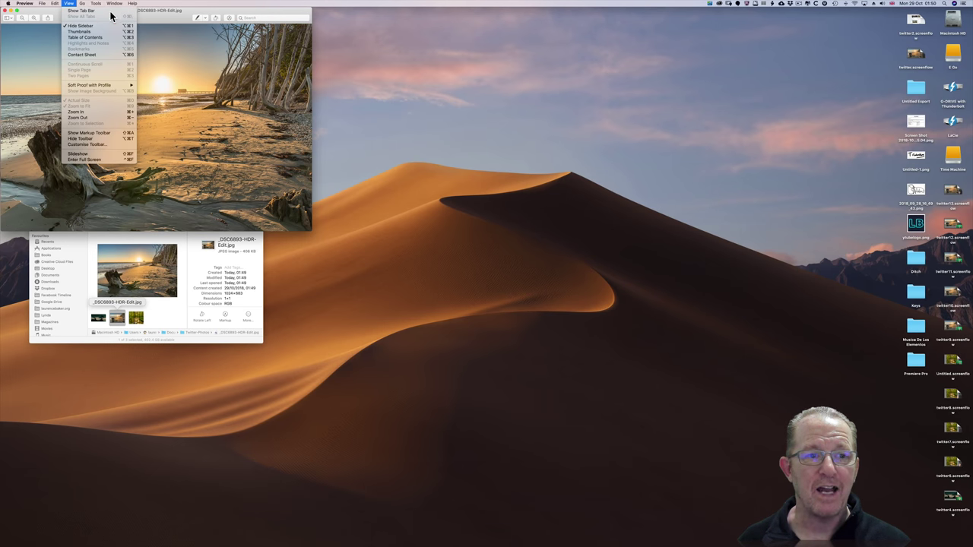
pyautogui.click(84, 114)
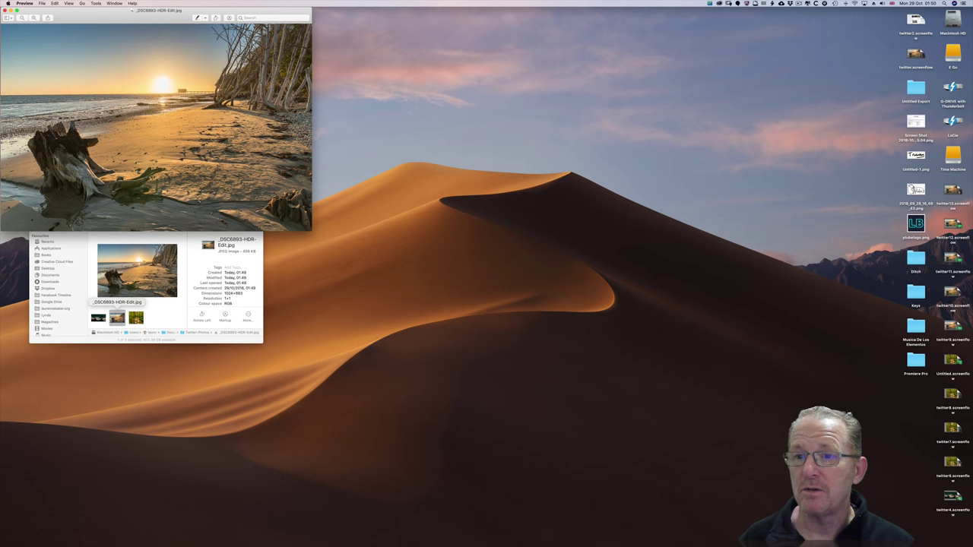
# - View the photo at 1280 x 720, then return the display to 2048 x 1152
pyautogui.click(764, 4)
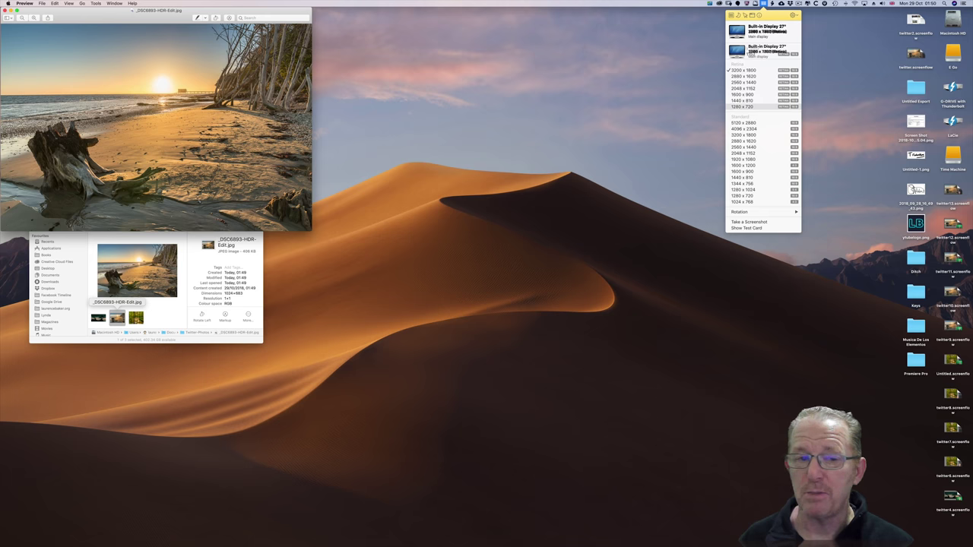
pyautogui.click(753, 106)
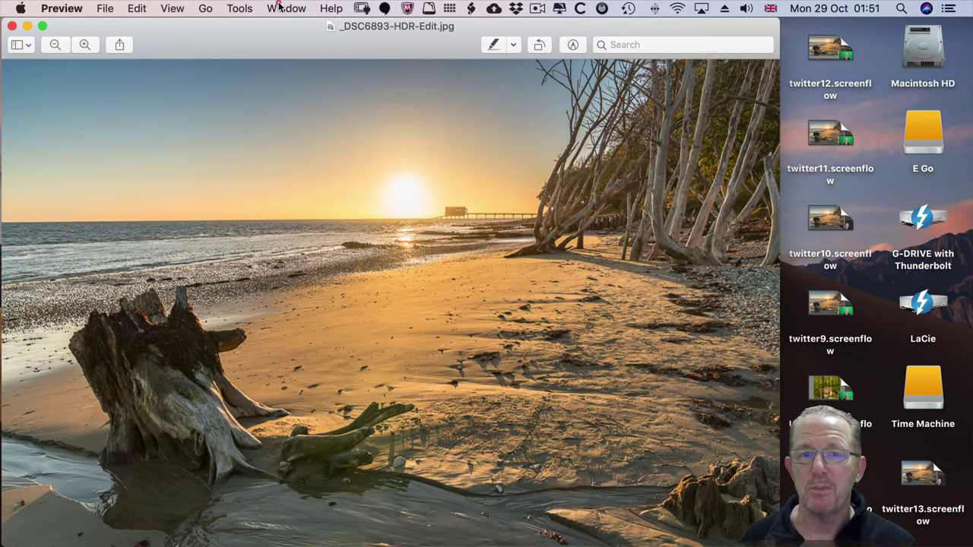
pyautogui.click(449, 8)
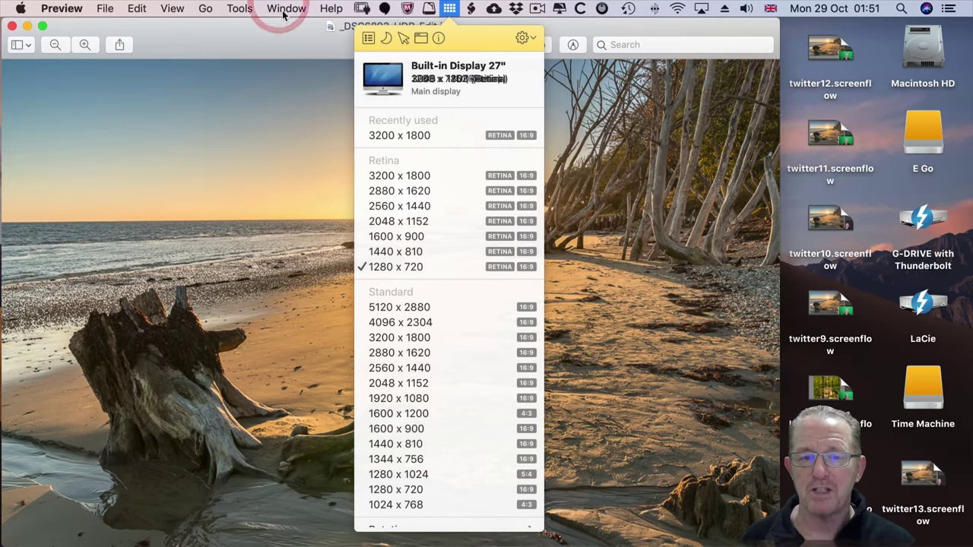
pyautogui.click(238, 136)
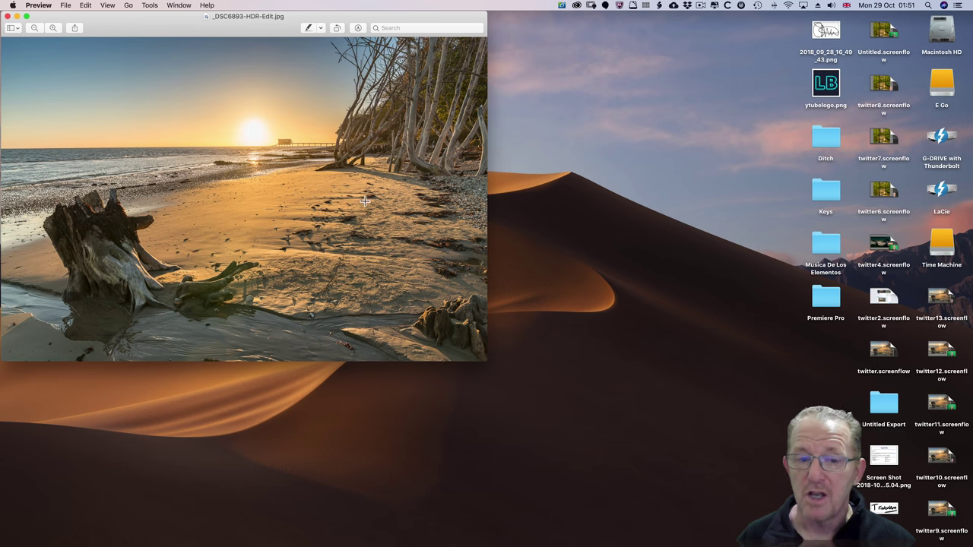
# - Bring up the Twitter profile tab in Chrome, open a new tweet composer, then close it
pyautogui.press('super+Tab')
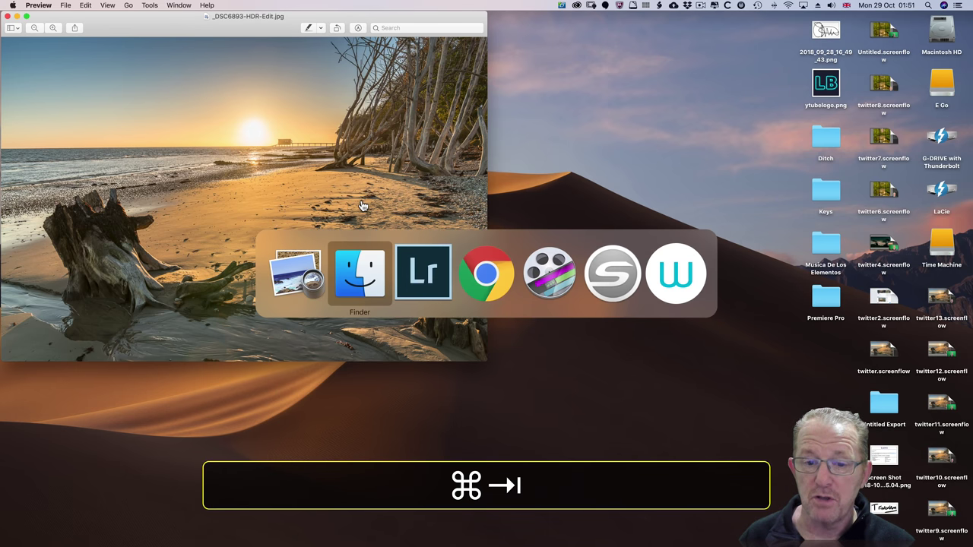
pyautogui.press('super+Tab')
pyautogui.press('super+Tab')
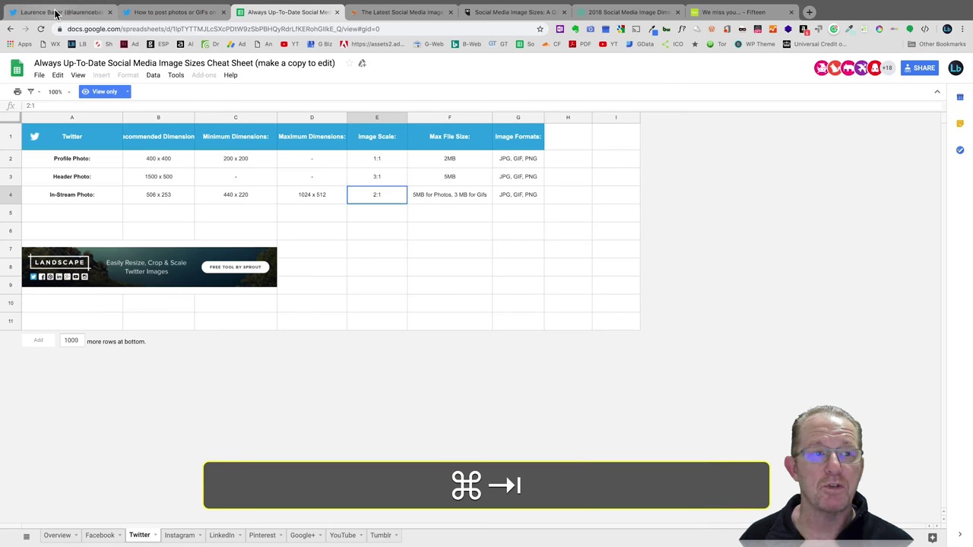
pyautogui.click(56, 12)
pyautogui.click(777, 64)
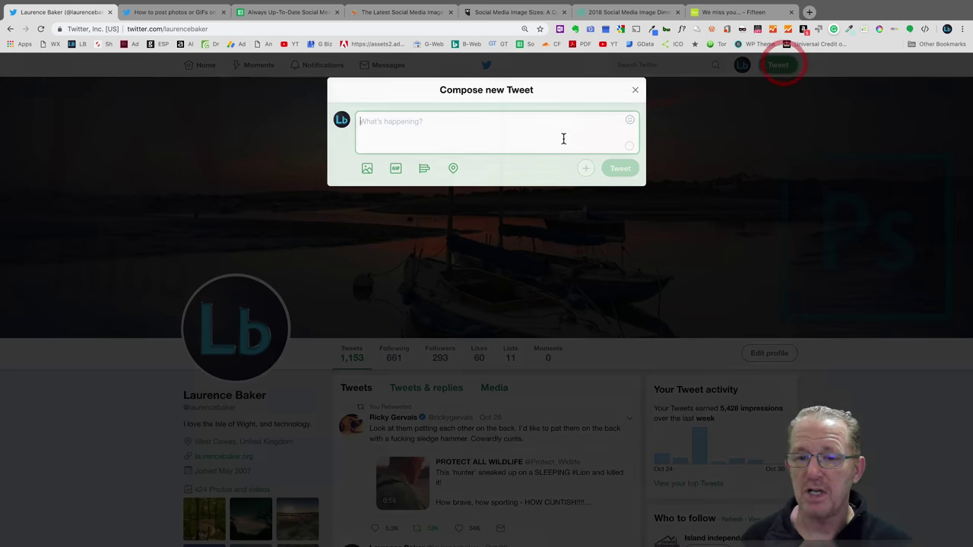
pyautogui.click(636, 91)
pyautogui.press('super+Tab')
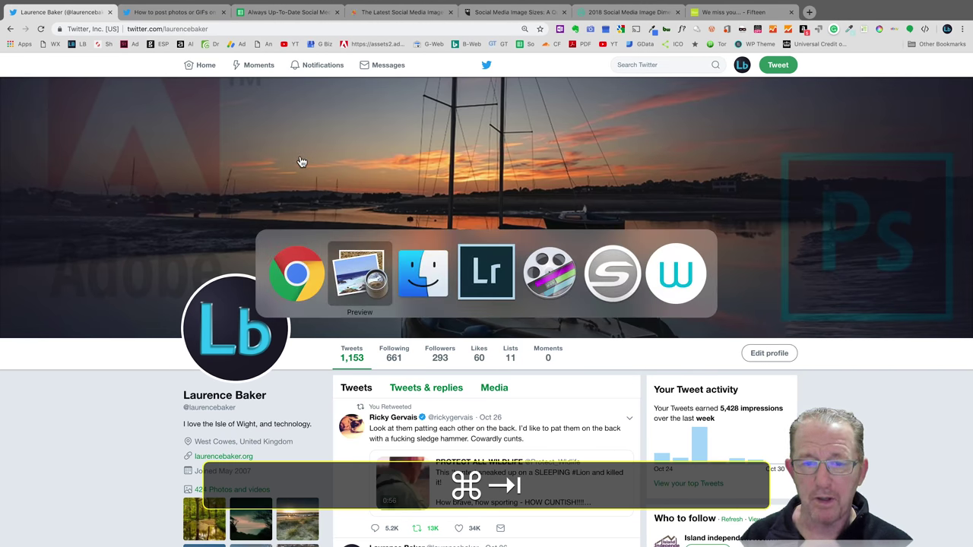
# - Back in Lightroom, toggle the left panels and open Export One File for _DSC6893-HDR-Edit.tif
pyautogui.press('super+Tab')
pyautogui.press('super+Tab')
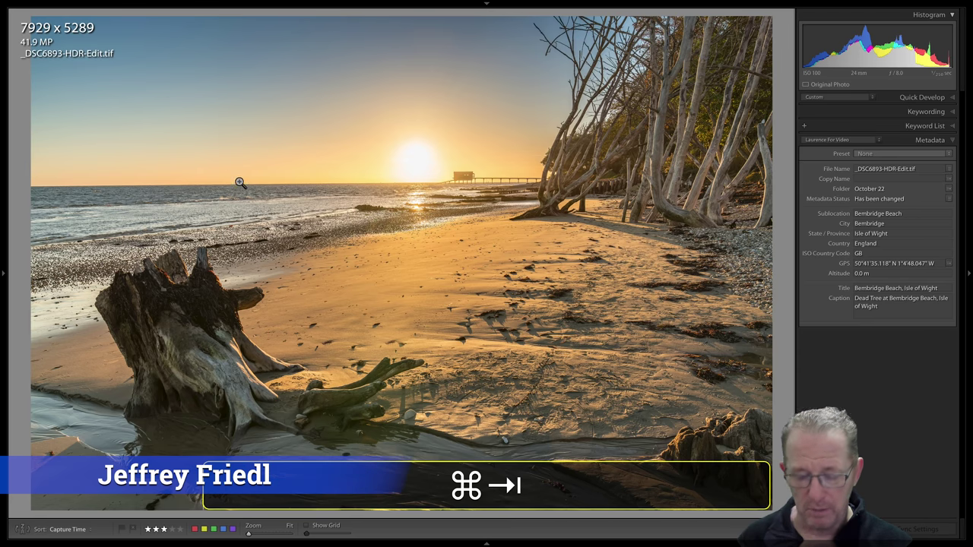
pyautogui.press('F7')
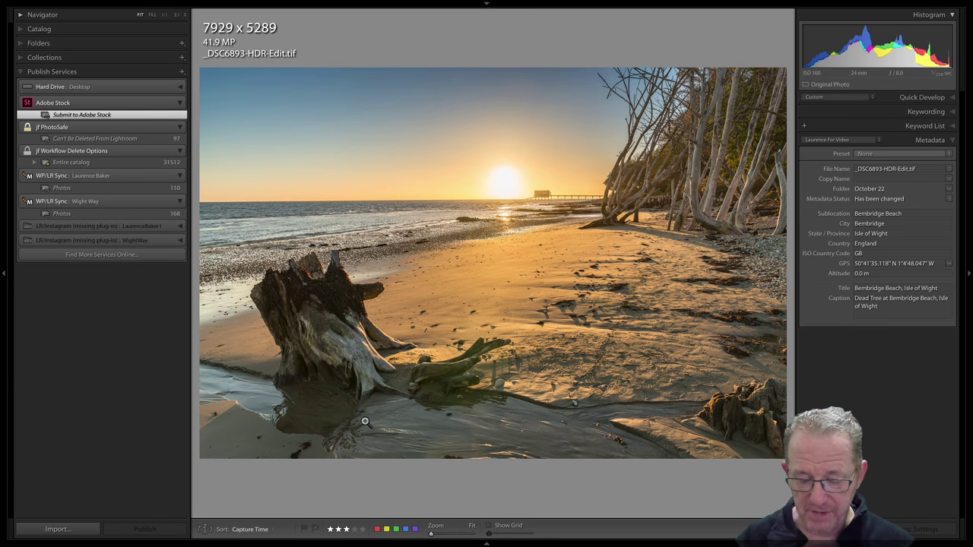
pyautogui.press('F7')
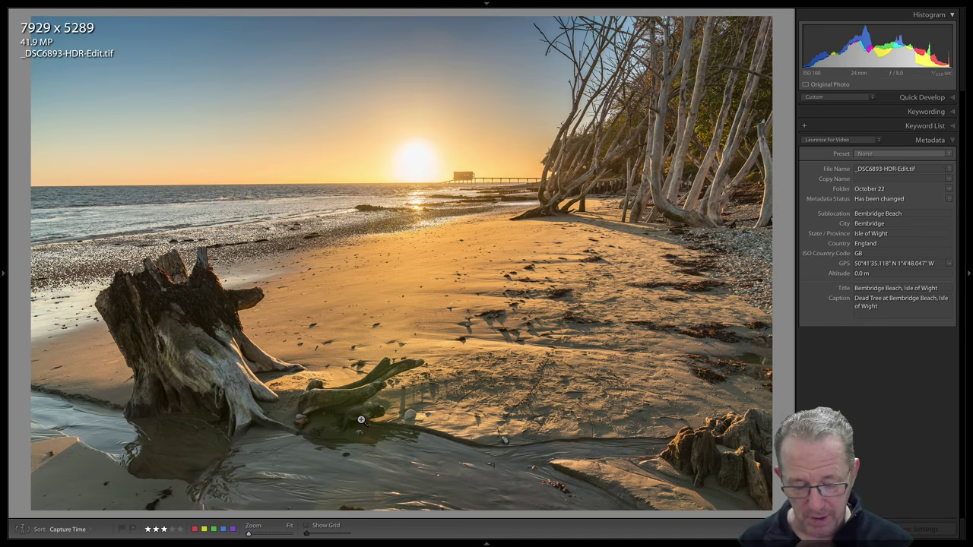
pyautogui.press('super+shift')
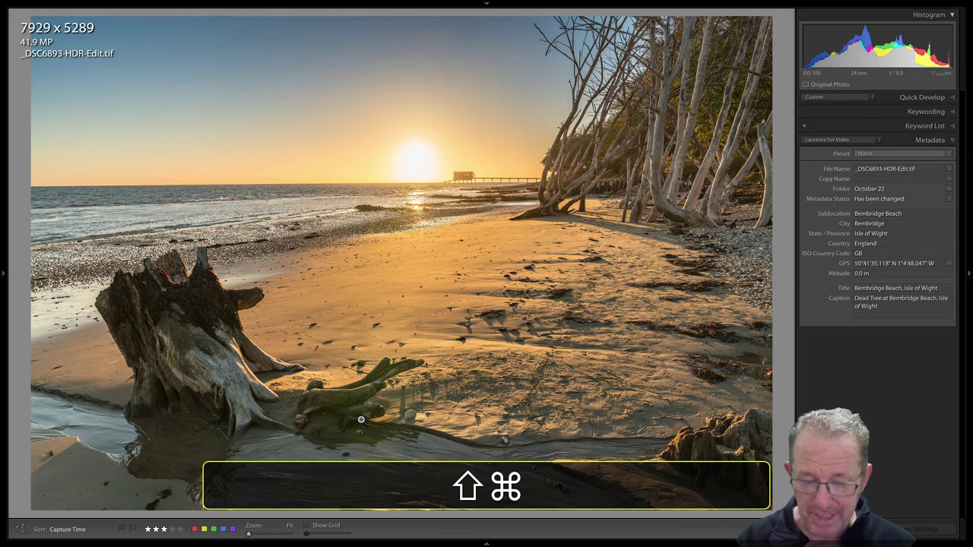
pyautogui.press('super+shift+e')
# - Choose the jf Twitter plugin as the export destination
pyautogui.click(247, 45)
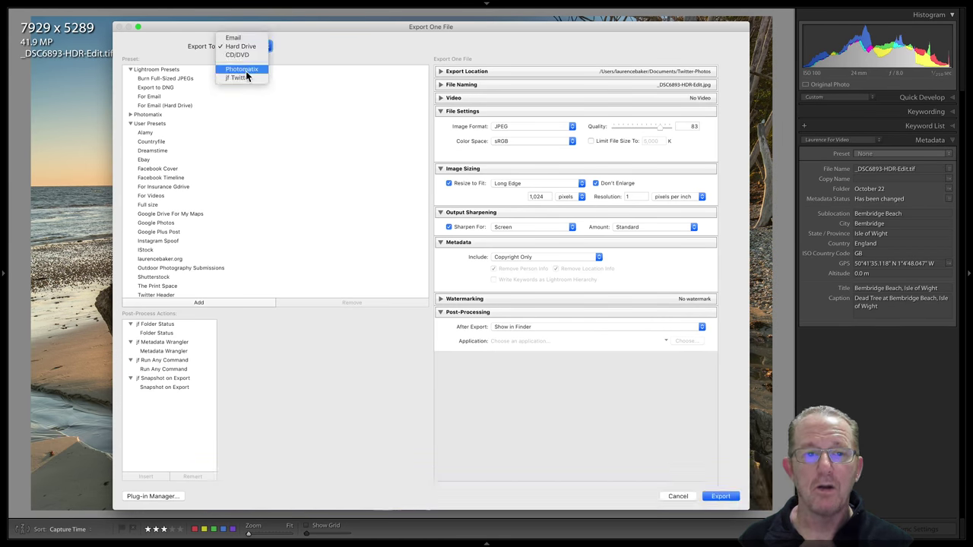
pyautogui.click(246, 77)
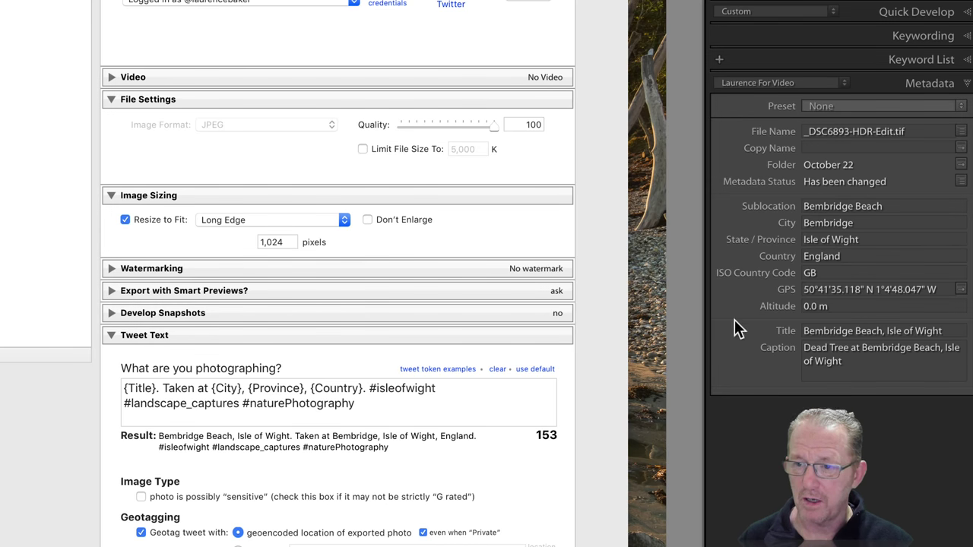
# - Review the tweet text token samples, dismiss them, and export the 1,024 px photo to Twitter
pyautogui.click(419, 368)
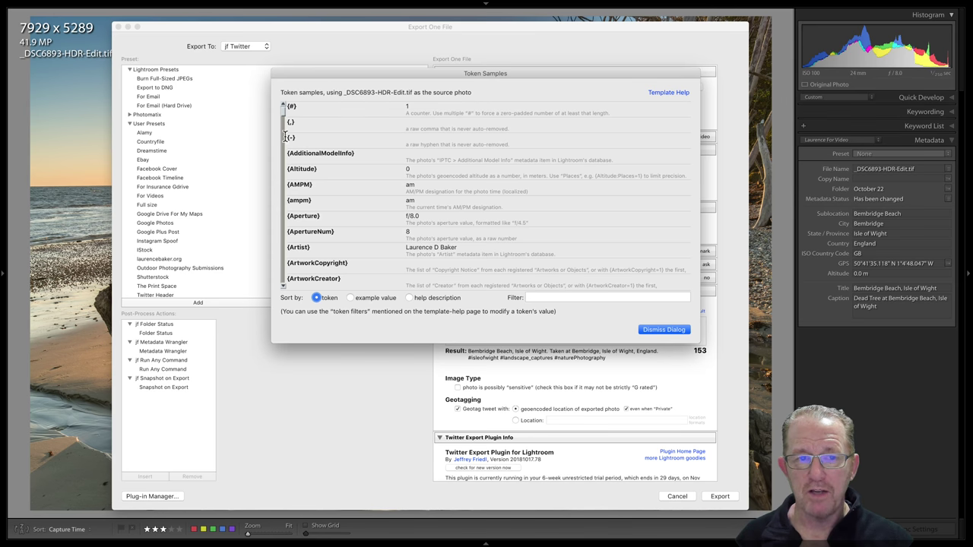
pyautogui.moveTo(283, 121); pyautogui.dragTo(276, 147)
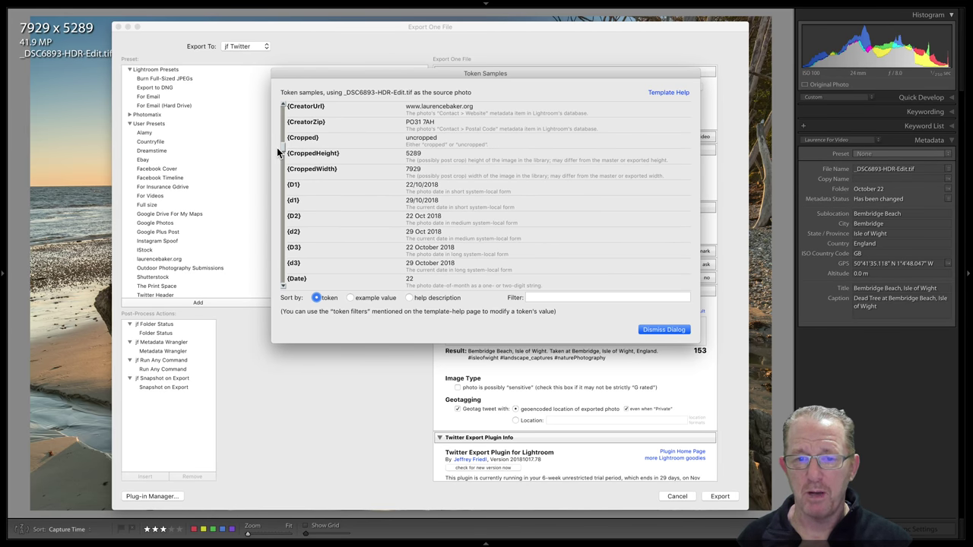
pyautogui.click(658, 331)
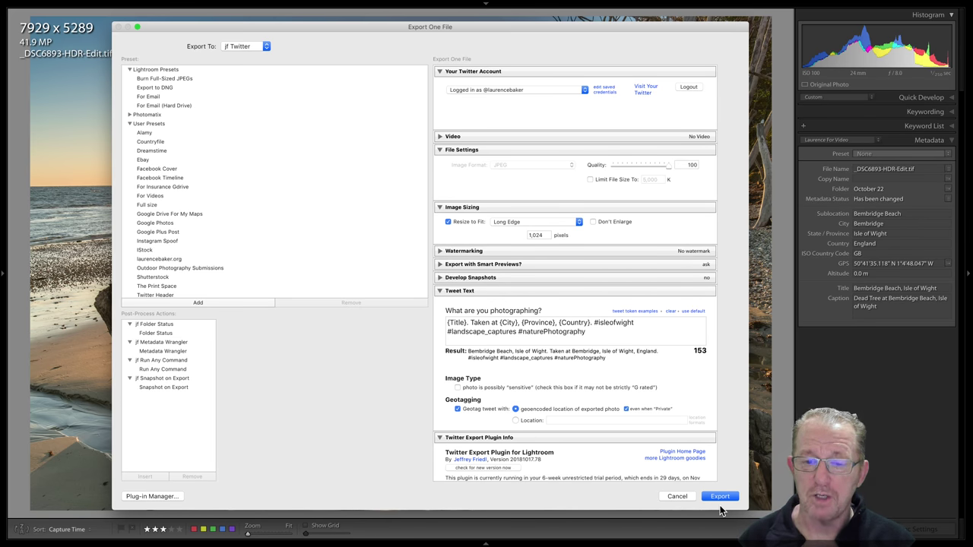
pyautogui.click(720, 497)
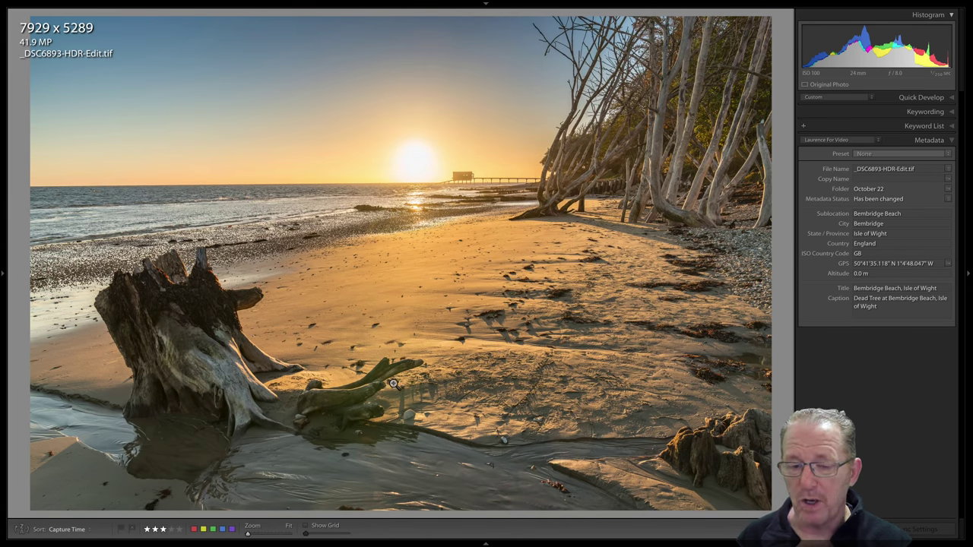
# - Switch to Chrome and open Developer Tools from the View menu
pyautogui.press('super+Tab')
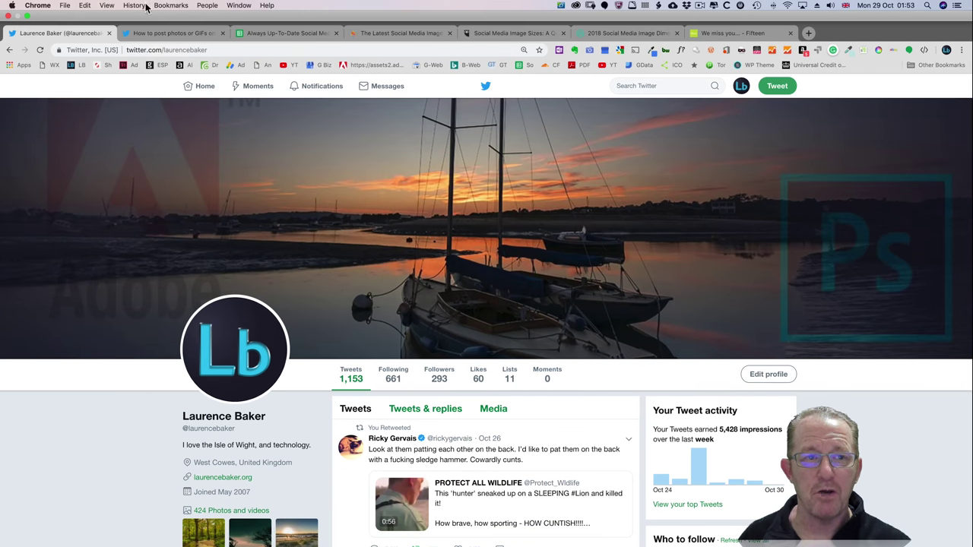
pyautogui.click(92, 5)
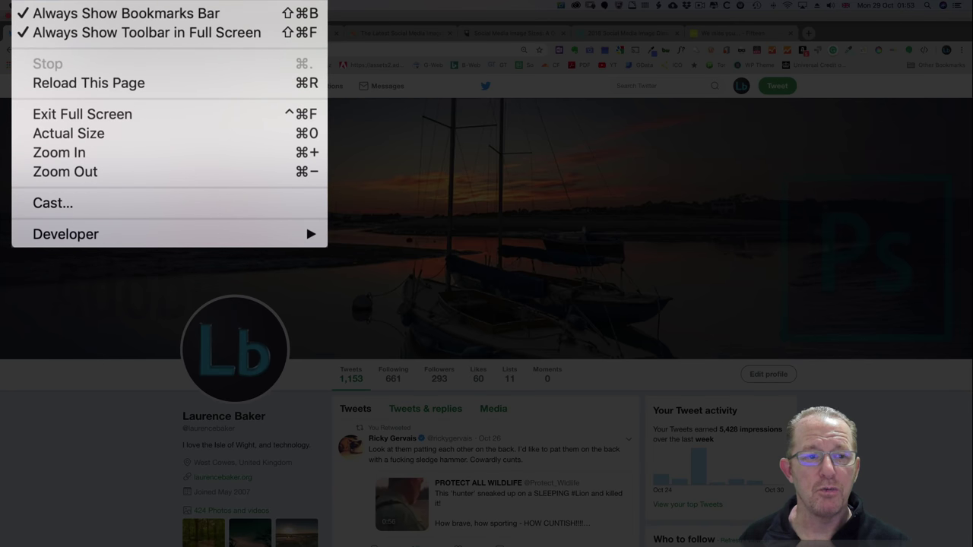
pyautogui.moveTo(119, 120)
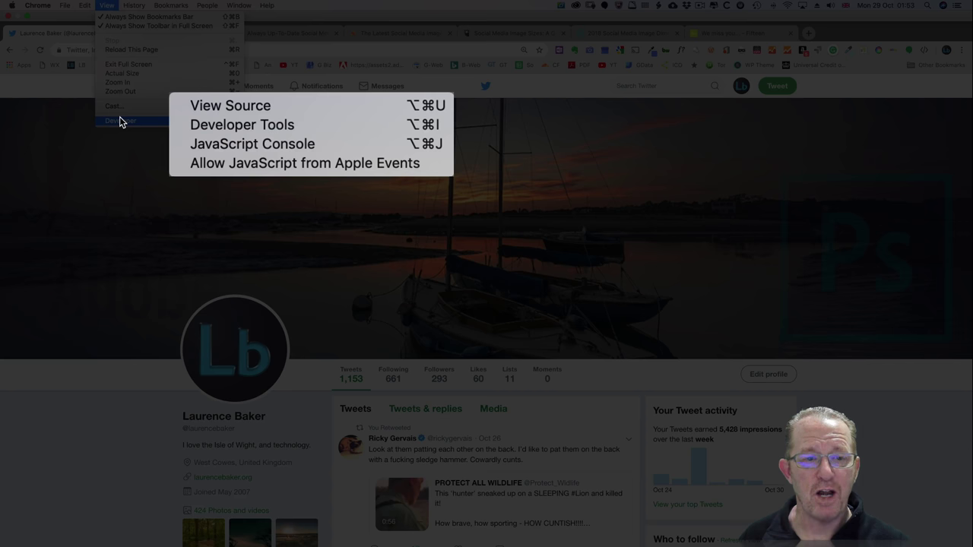
pyautogui.click(210, 130)
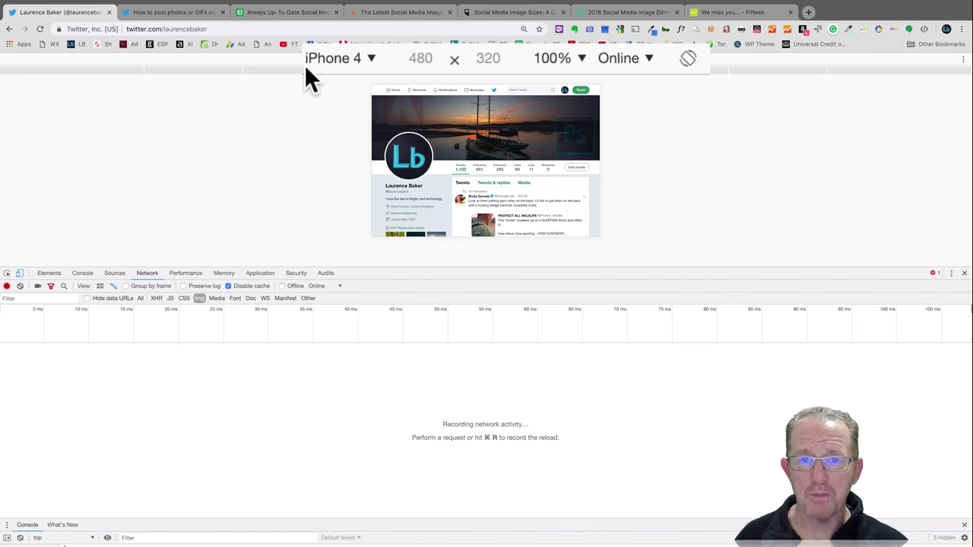
# - Rotate the emulated iPhone 4 to portrait and show the Network request log
pyautogui.click(686, 57)
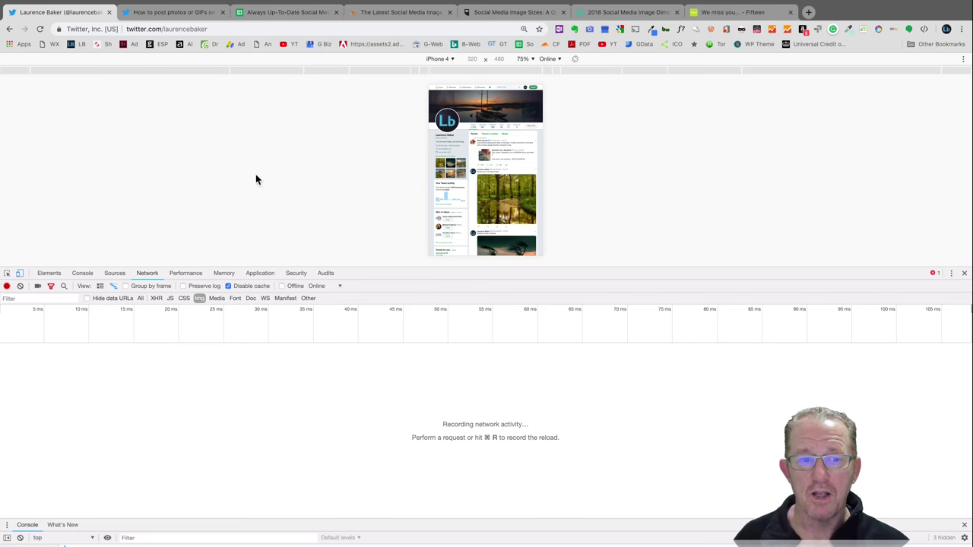
pyautogui.click(433, 59)
pyautogui.click(434, 59)
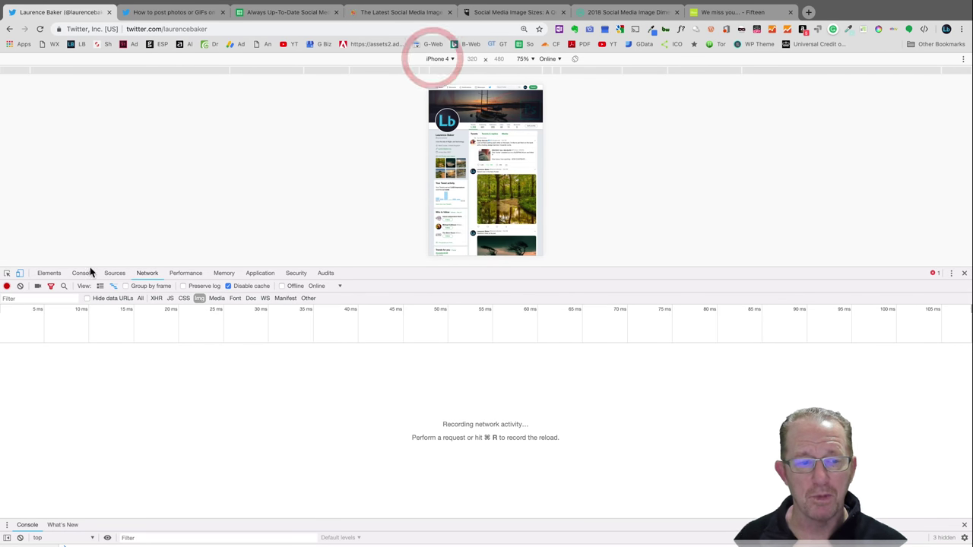
pyautogui.click(315, 263)
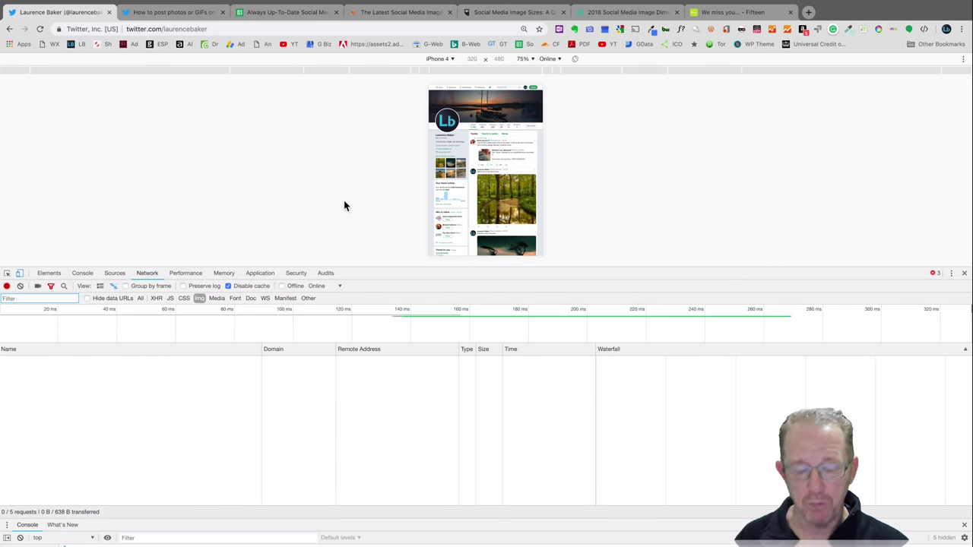
# - Reload the mobile profile and inspect the Hawthorn trees image request, served at 680 × 336
pyautogui.press('super+r')
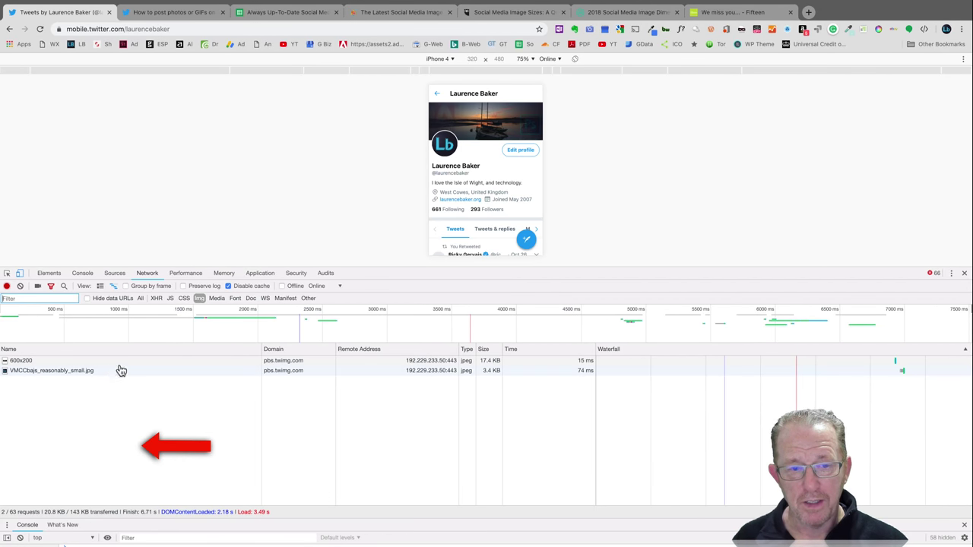
pyautogui.scroll(-3, 482, 183)
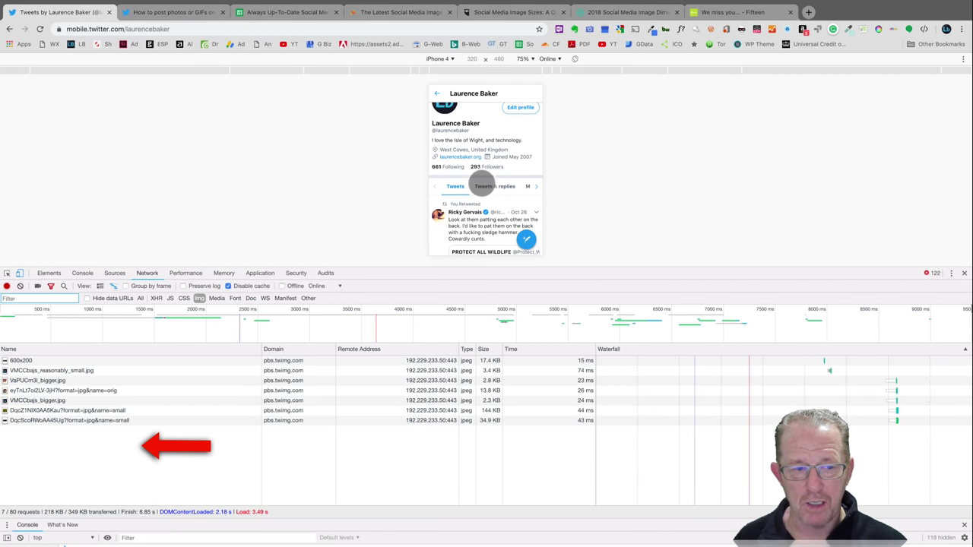
pyautogui.scroll(-10, 481, 182)
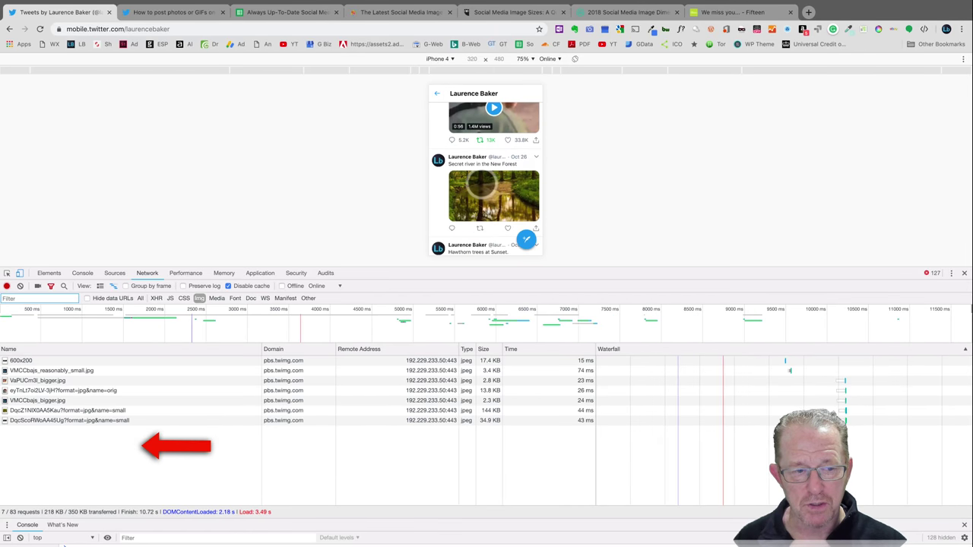
pyautogui.scroll(-1, 480, 184)
pyautogui.click(357, 420)
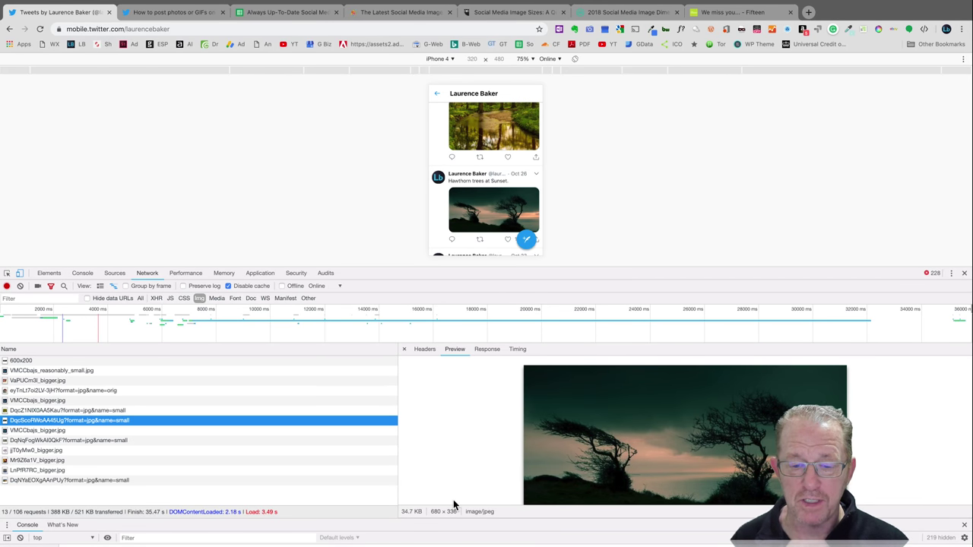
# - Open the Hawthorn trees photo alone, reload, and confirm its 1024 × 506, 70.4 KB request
pyautogui.click(489, 218)
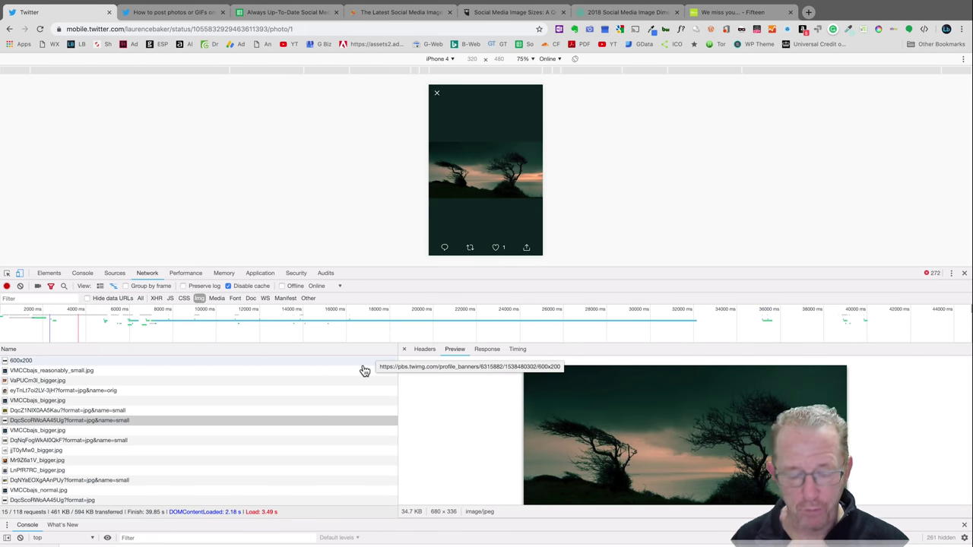
pyautogui.press('super+r')
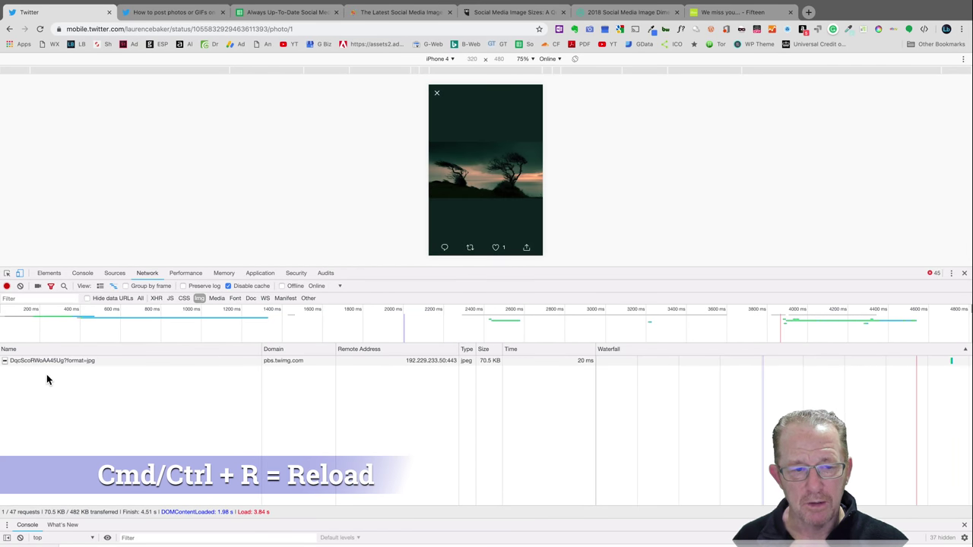
pyautogui.click(51, 363)
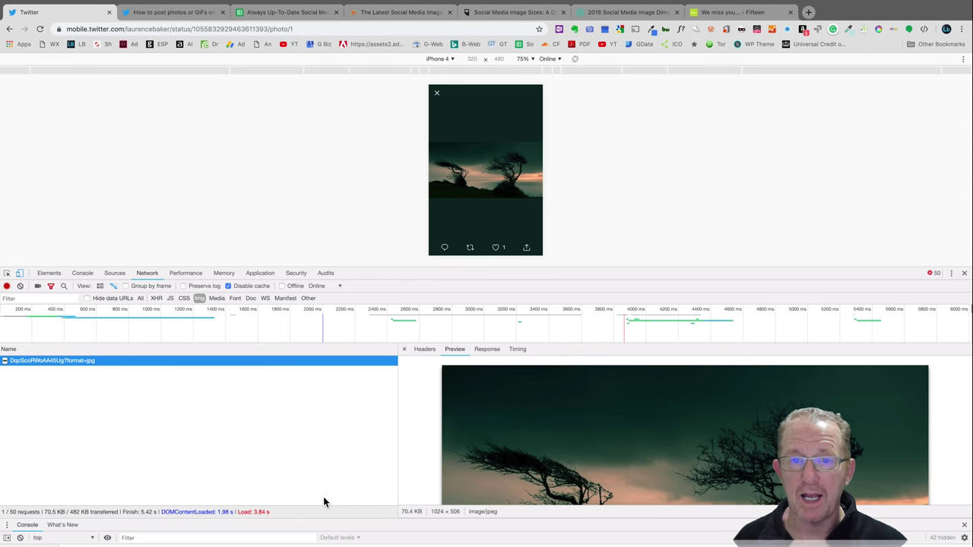
pyautogui.click(437, 94)
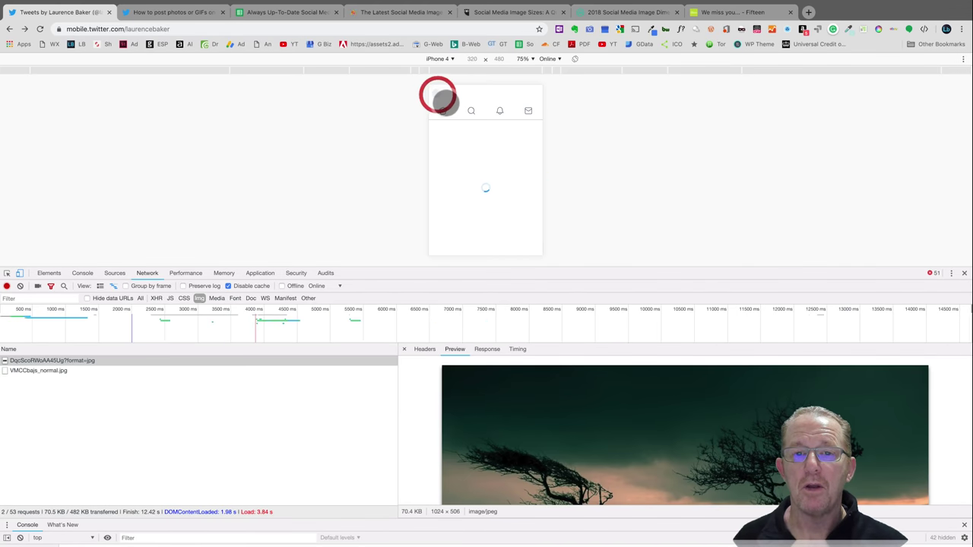
pyautogui.click(451, 59)
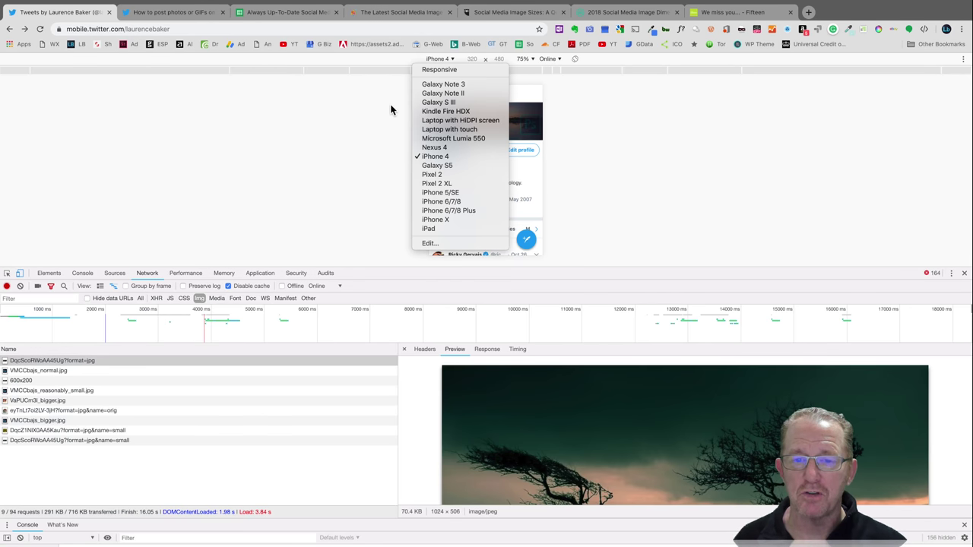
pyautogui.click(272, 14)
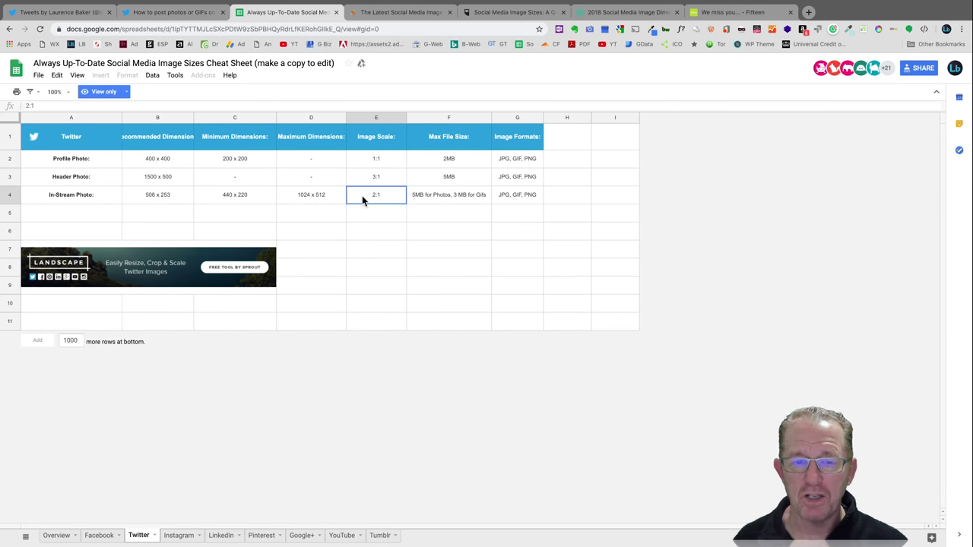
pyautogui.click(136, 14)
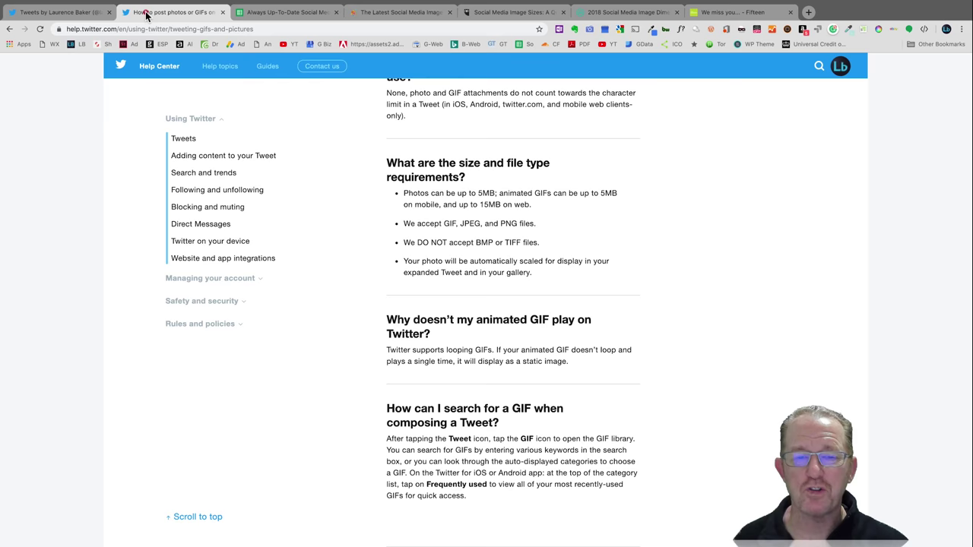
pyautogui.click(74, 12)
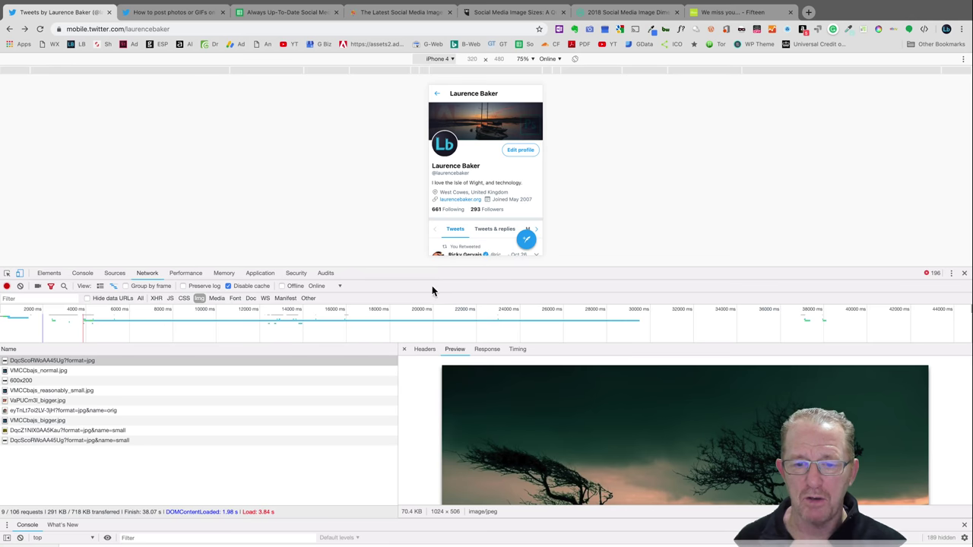
# - Scroll the Preview pane to inspect the image request details
pyautogui.scroll(-5, 497, 429)
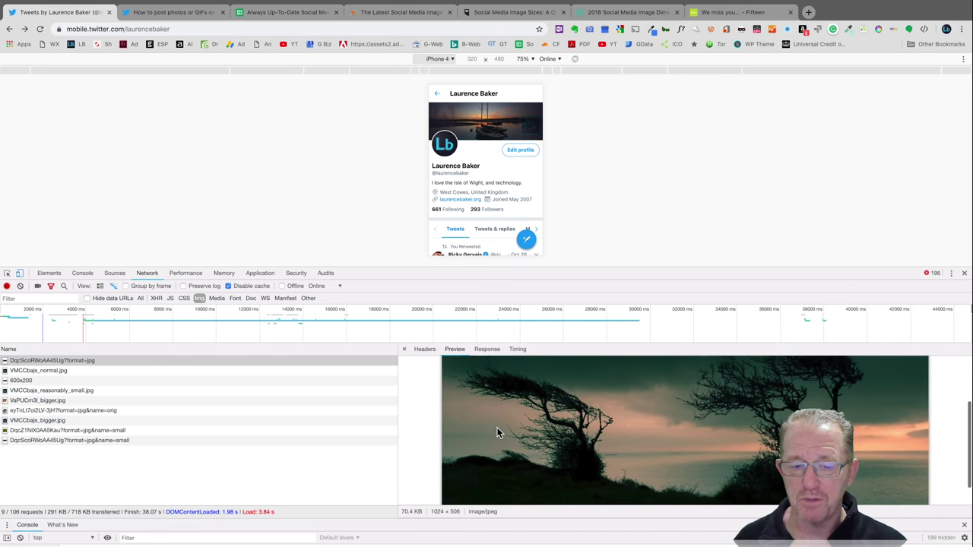
pyautogui.scroll(5, 497, 428)
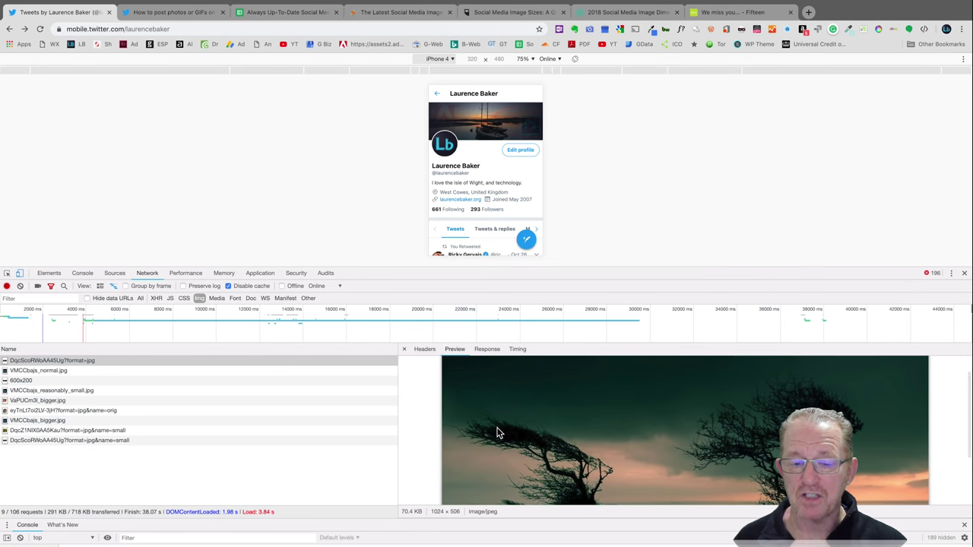
pyautogui.scroll(-2, 543, 431)
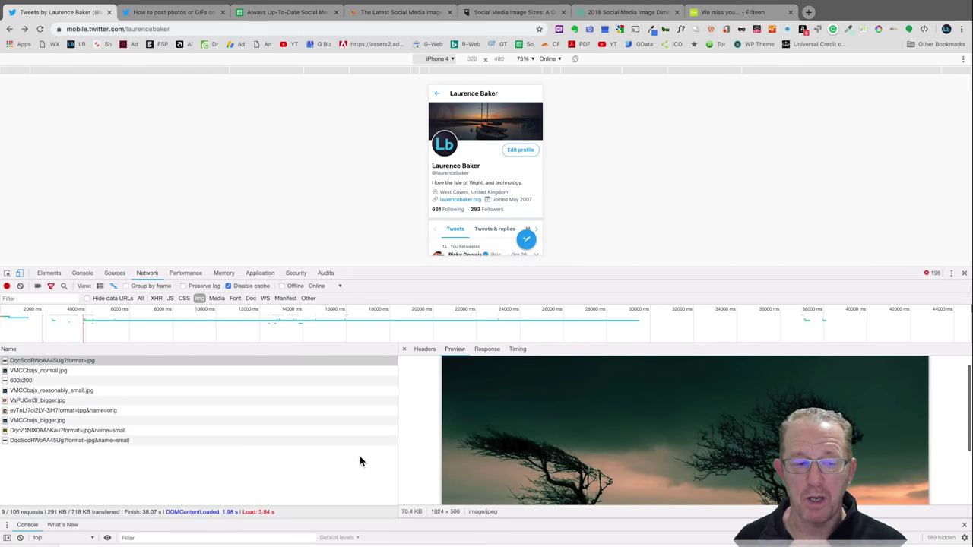